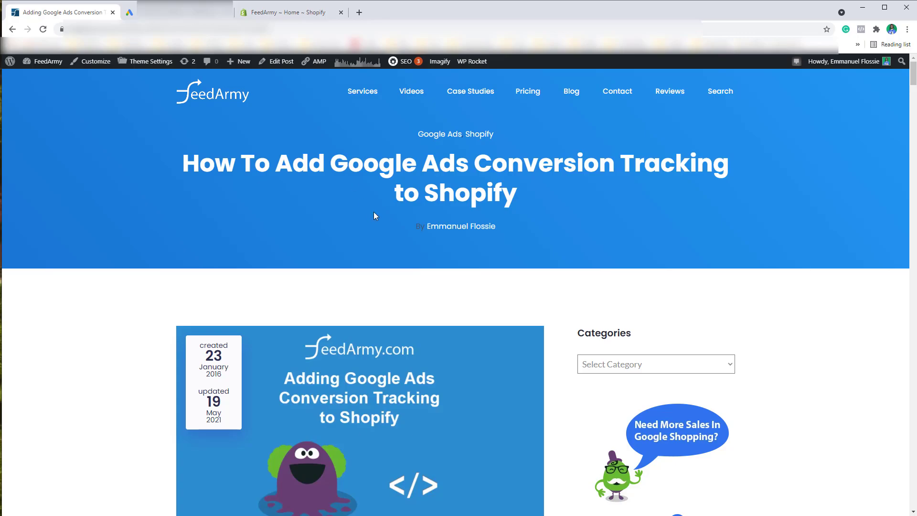
- Scroll the FeedArmy Shopify conversion article down to its gtag.js code template
{"action": "scroll", "coordinate": [383, 216], "scroll_direction": "down", "scroll_amount": 2}
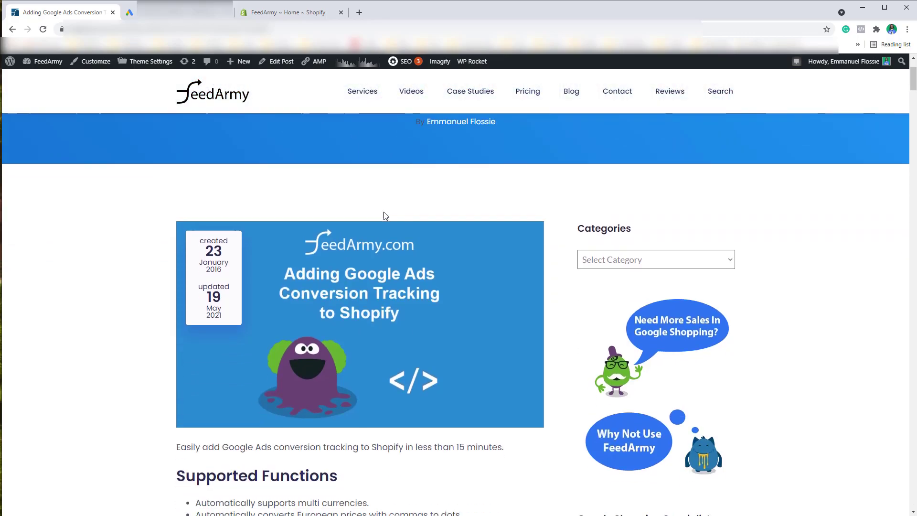
{"action": "scroll", "coordinate": [384, 213], "scroll_direction": "down", "scroll_amount": 15}
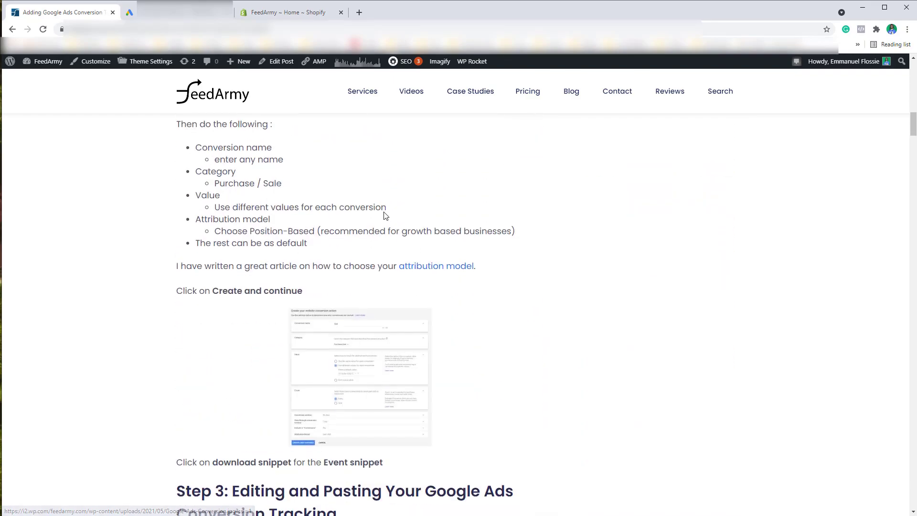
{"action": "scroll", "coordinate": [384, 216], "scroll_direction": "down", "scroll_amount": 15}
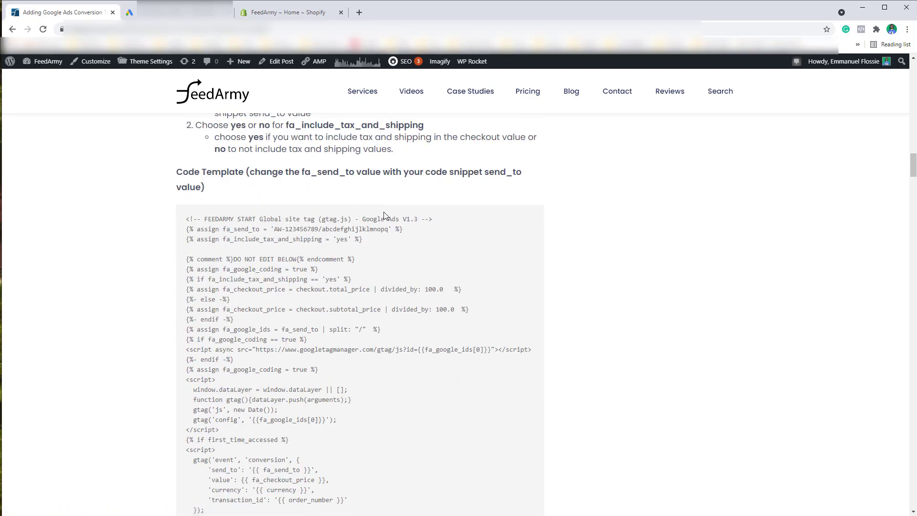
{"action": "scroll", "coordinate": [384, 216], "scroll_direction": "down", "scroll_amount": 1}
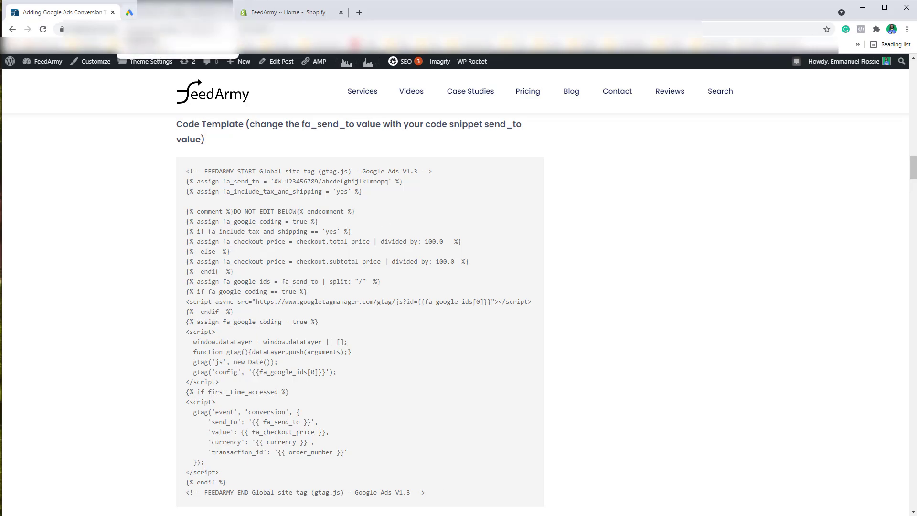
- In the Google Ads tab, go to Tools & Settings > Measurement > Conversions
{"action": "left_click", "coordinate": [178, 14]}
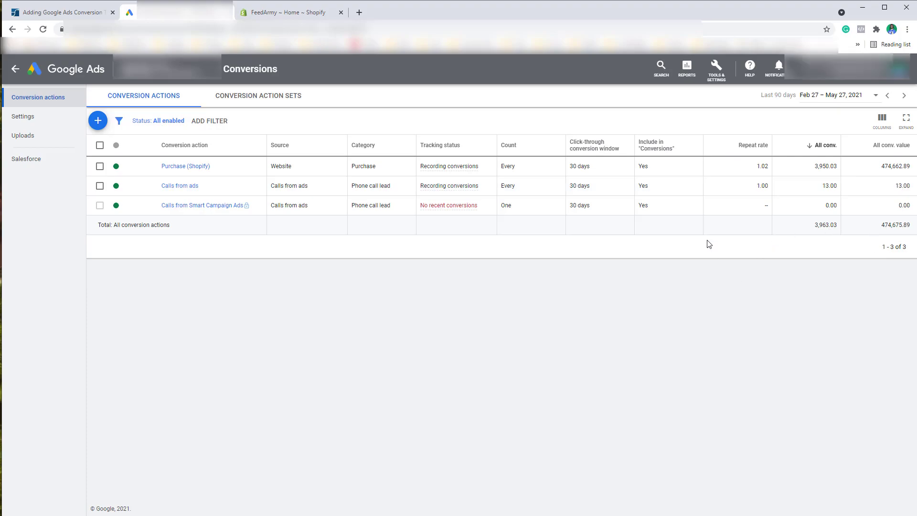
{"action": "left_click", "coordinate": [716, 79]}
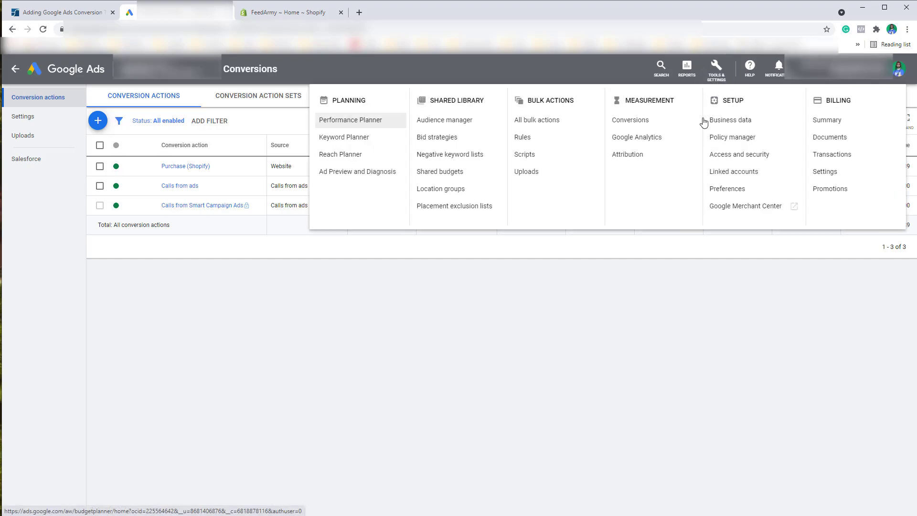
{"action": "left_click", "coordinate": [638, 122]}
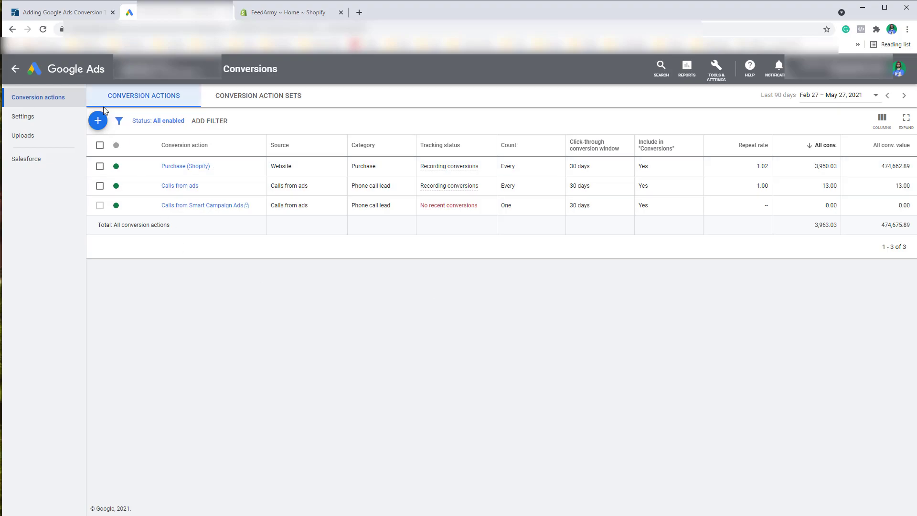
- Start a new website conversion action with the Purchase category
{"action": "left_click", "coordinate": [97, 125]}
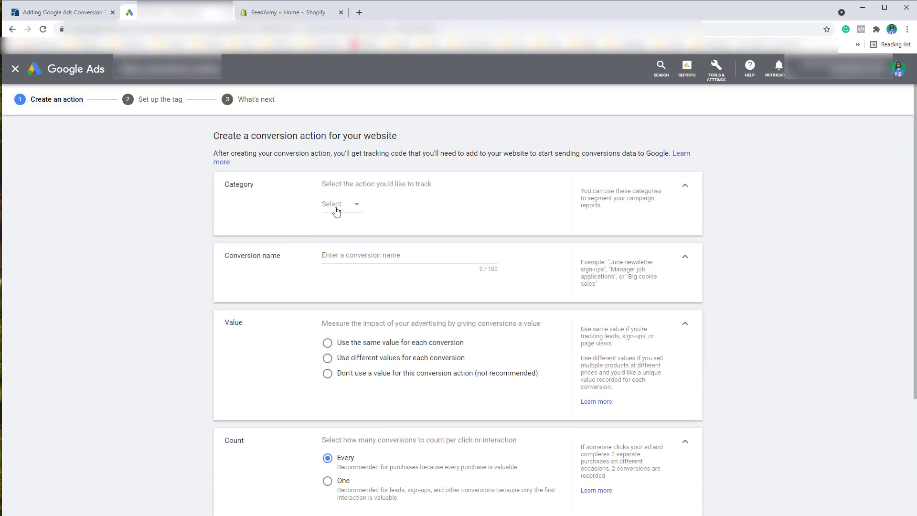
{"action": "left_click", "coordinate": [339, 209]}
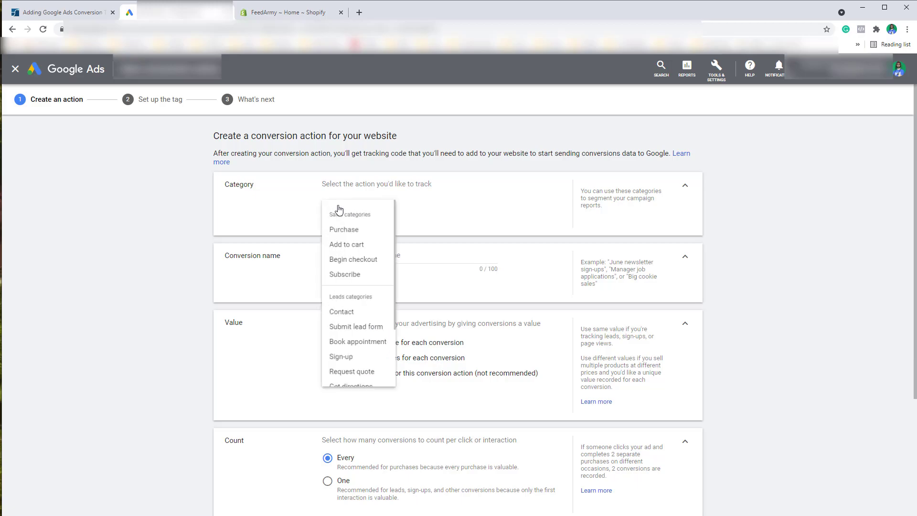
{"action": "left_click", "coordinate": [345, 231]}
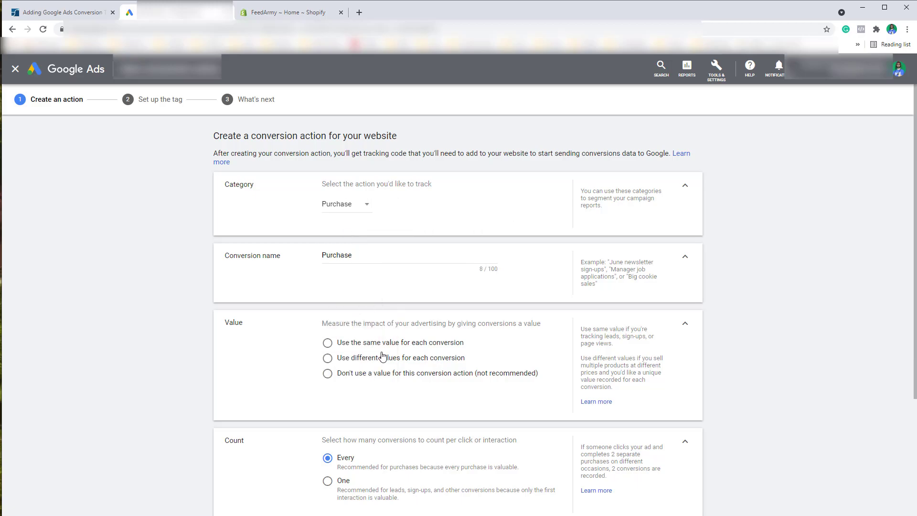
- Name it 'Shopify Purchase' and use different values for each conversion
{"action": "left_click", "coordinate": [372, 265]}
{"action": "key", "text": "Home"}
{"action": "type", "text": "Shopify"}
{"action": "key", "text": "BackSpace"}
{"action": "key", "text": "BackSpace"}
{"action": "key", "text": "BackSpace"}
{"action": "key", "text": "BackSpace"}
{"action": "key", "text": "BackSpace"}
{"action": "key", "text": "BackSpace"}
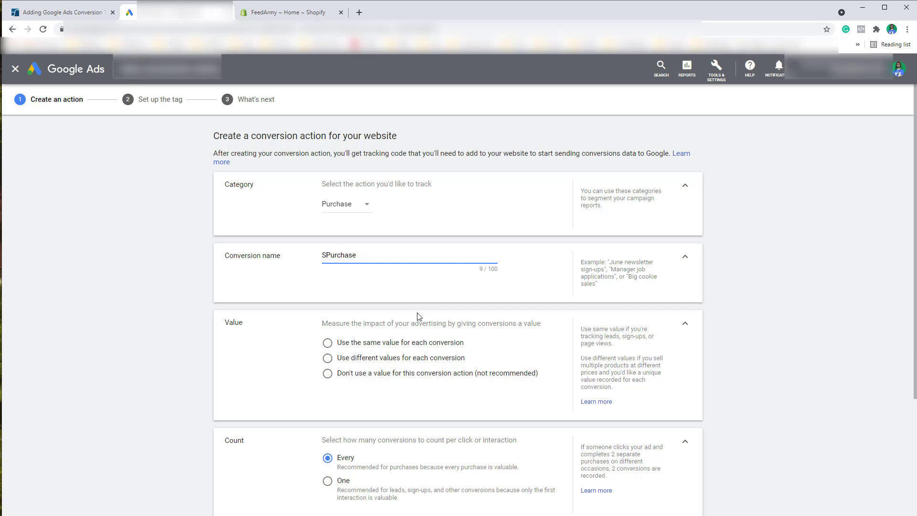
{"action": "type", "text": "hopify"}
{"action": "left_click", "coordinate": [386, 364]}
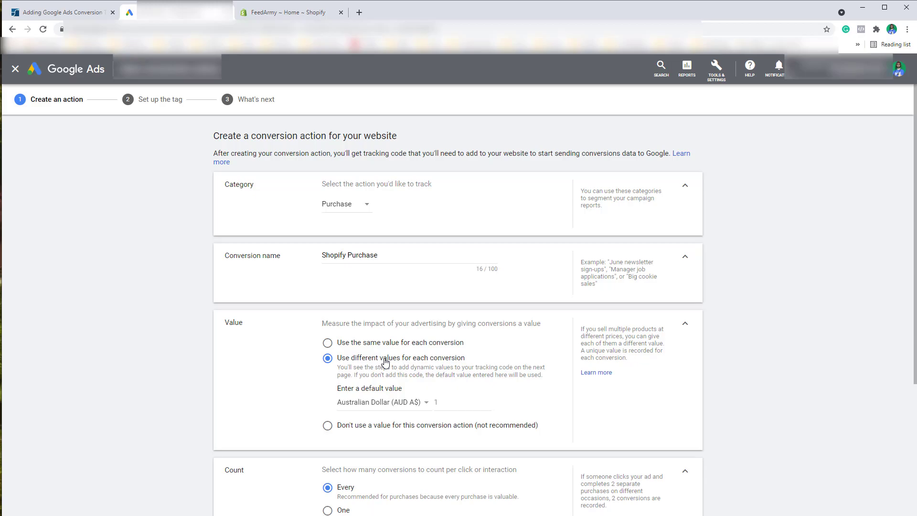
- Change the conversion's attribution model from Last click to Position-based
{"action": "scroll", "coordinate": [511, 371], "scroll_direction": "down", "scroll_amount": 2}
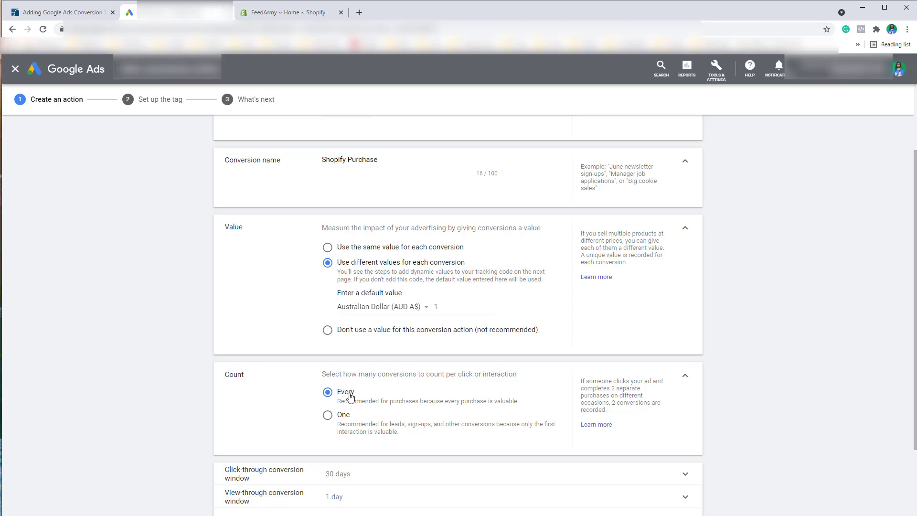
{"action": "scroll", "coordinate": [350, 396], "scroll_direction": "down", "scroll_amount": 2}
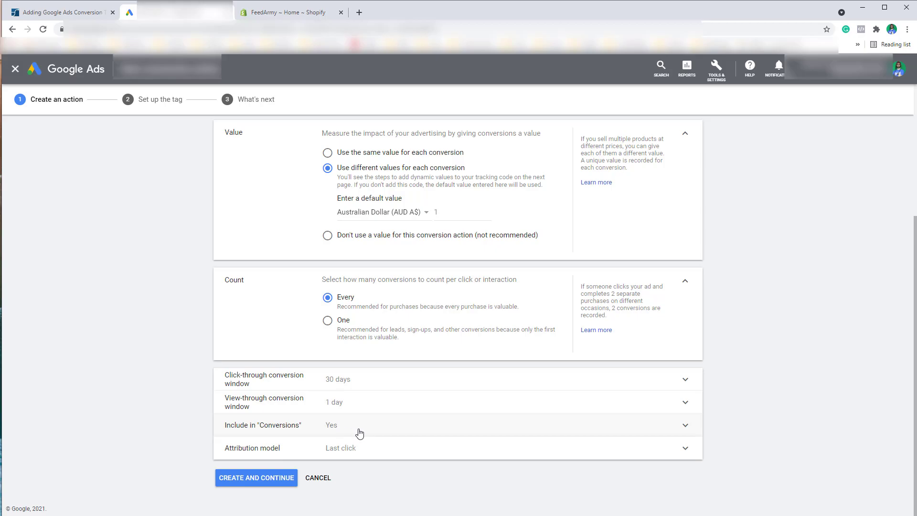
{"action": "left_click", "coordinate": [387, 455]}
{"action": "left_click", "coordinate": [346, 495]}
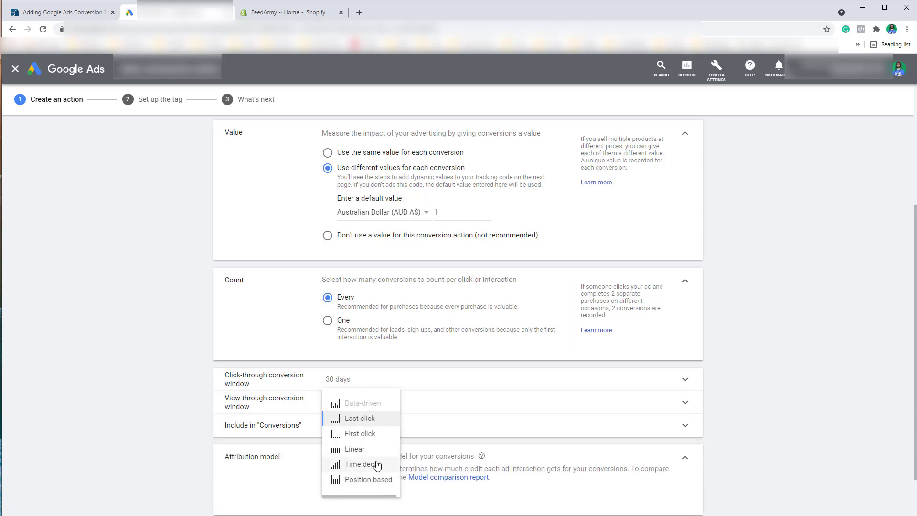
{"action": "mouse_move", "coordinate": [378, 465]}
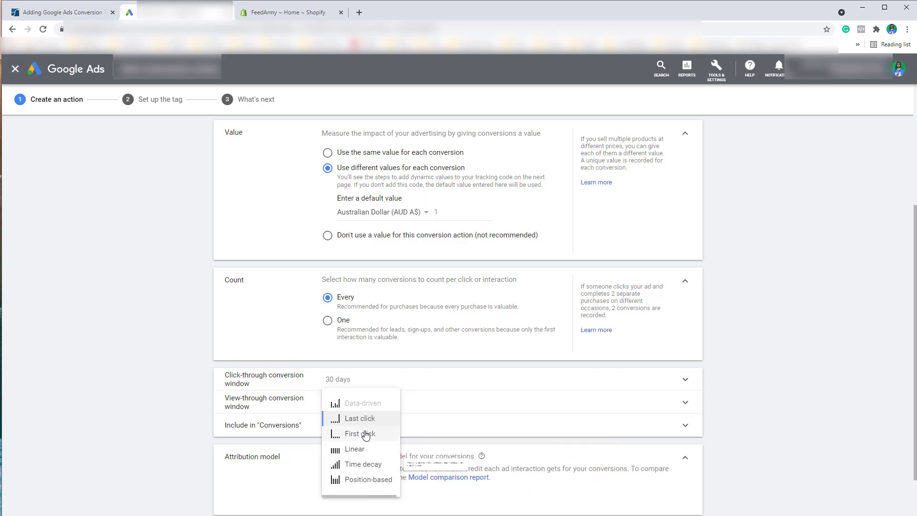
{"action": "mouse_move", "coordinate": [368, 489]}
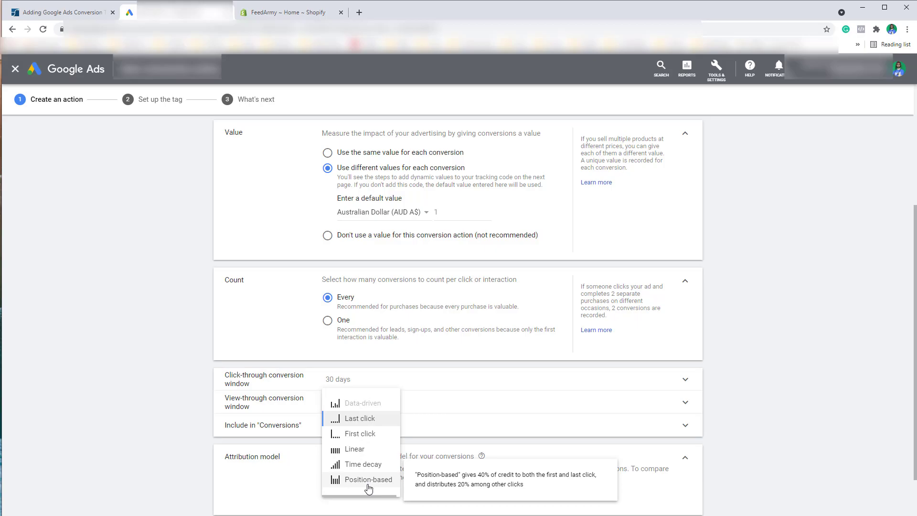
{"action": "left_click", "coordinate": [369, 480]}
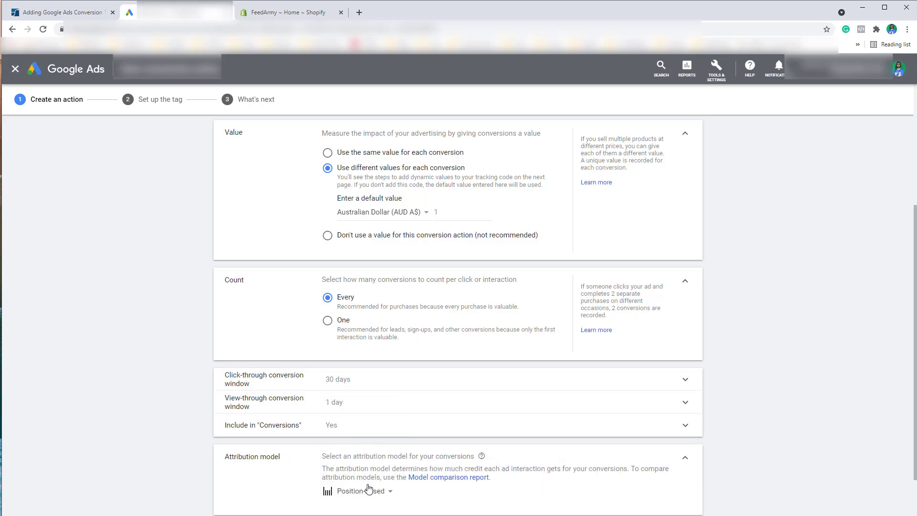
{"action": "scroll", "coordinate": [368, 488], "scroll_direction": "down", "scroll_amount": 1}
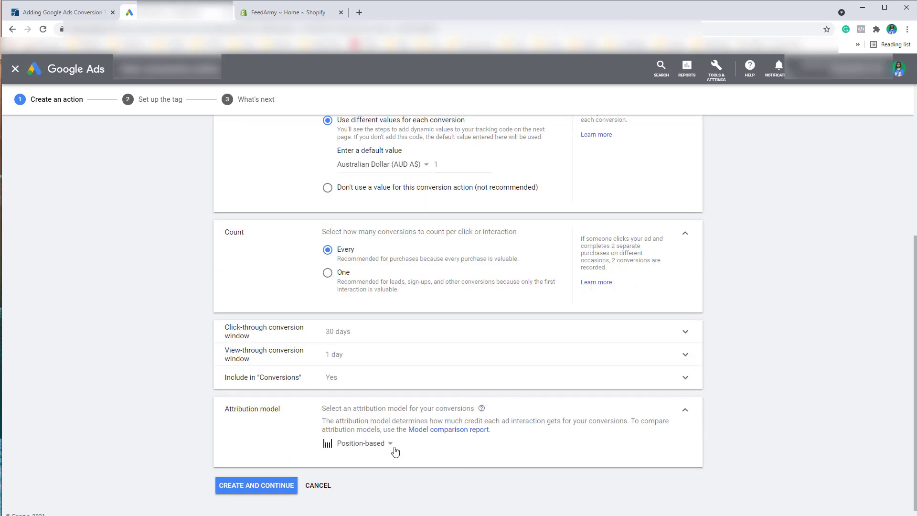
{"action": "mouse_move", "coordinate": [366, 443]}
- Read the FeedArmy attribution article in a new tab, then return to the conversion form
{"action": "left_click", "coordinate": [404, 12]}
{"action": "scroll", "coordinate": [353, 240], "scroll_direction": "down", "scroll_amount": 10}
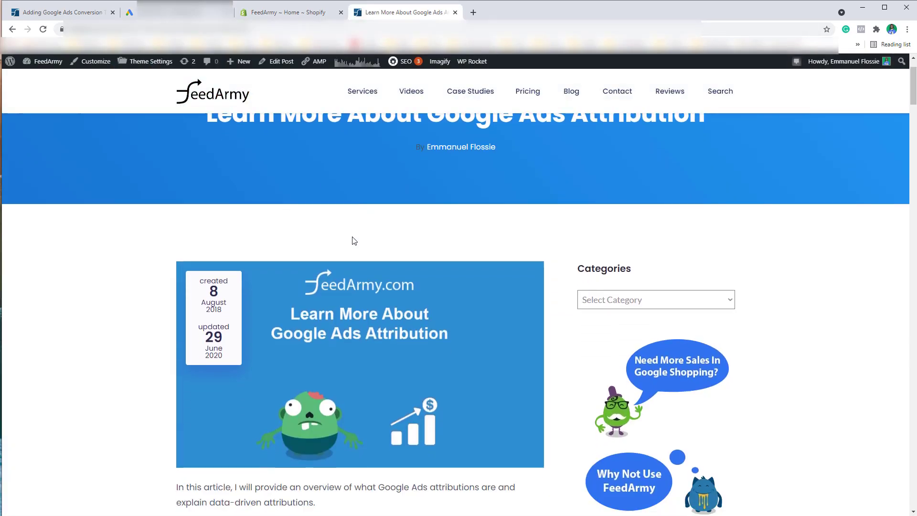
{"action": "scroll", "coordinate": [351, 245], "scroll_direction": "down", "scroll_amount": 11}
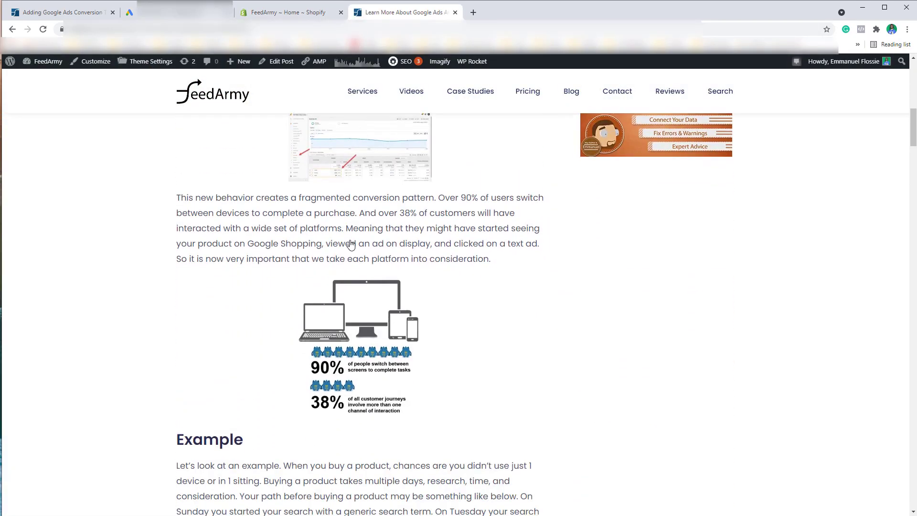
{"action": "scroll", "coordinate": [351, 245], "scroll_direction": "down", "scroll_amount": 7}
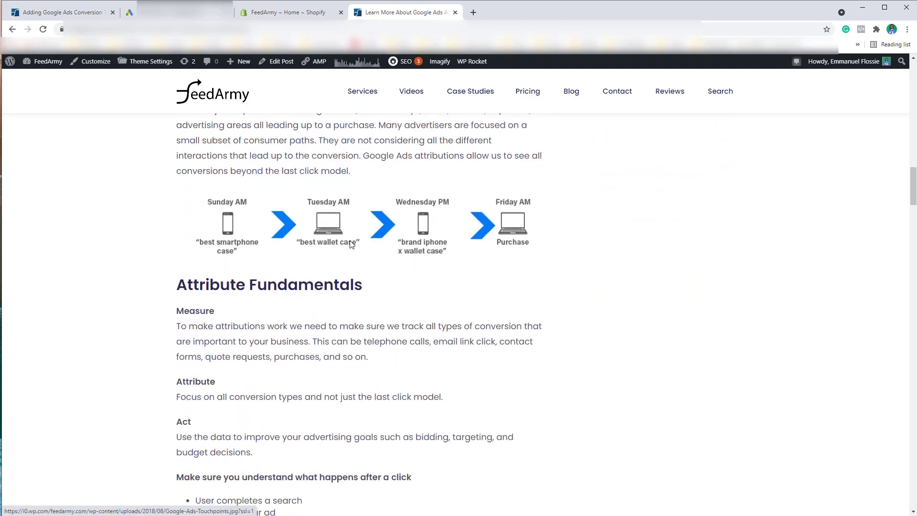
{"action": "scroll", "coordinate": [238, 258], "scroll_direction": "down", "scroll_amount": 3}
{"action": "scroll", "coordinate": [238, 258], "scroll_direction": "down", "scroll_amount": 15}
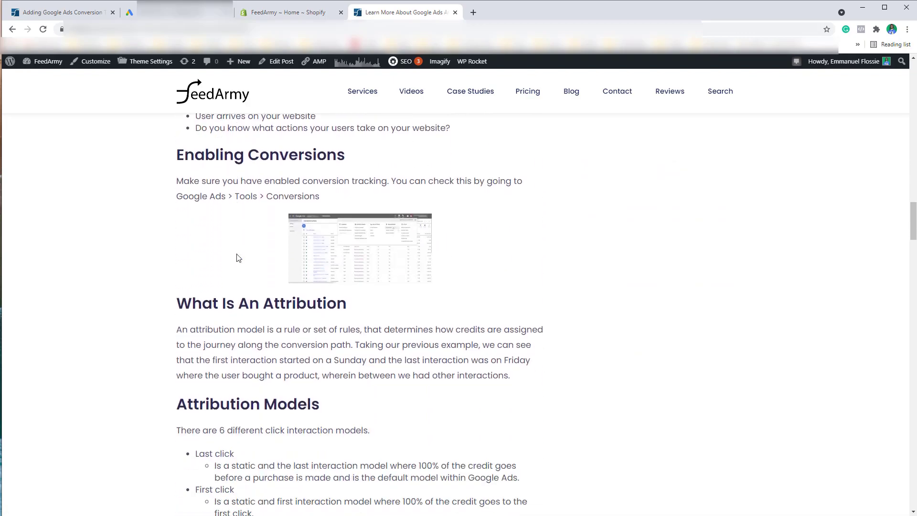
{"action": "scroll", "coordinate": [237, 255], "scroll_direction": "down", "scroll_amount": 7}
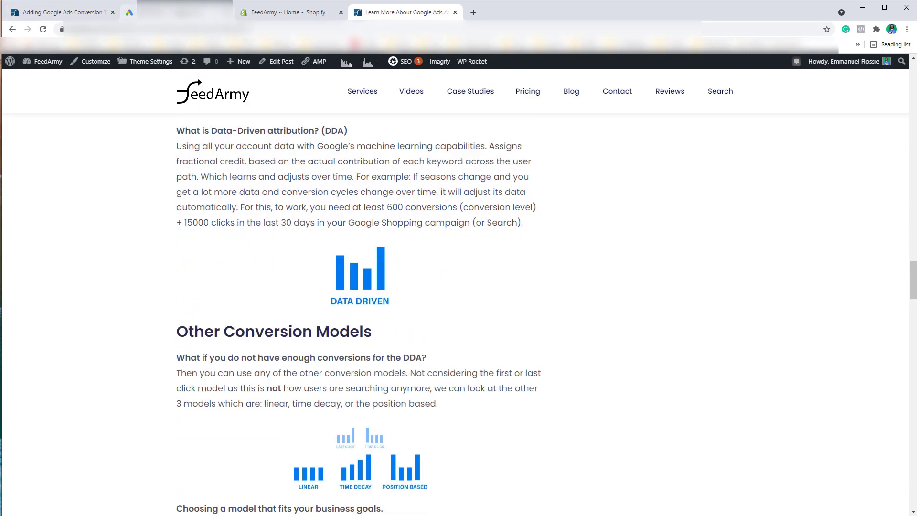
{"action": "key", "text": "ctrl+2"}
- Create the Shopify Purchase conversion action and view its tag setup step full screen
{"action": "scroll", "coordinate": [348, 260], "scroll_direction": "down", "scroll_amount": 1}
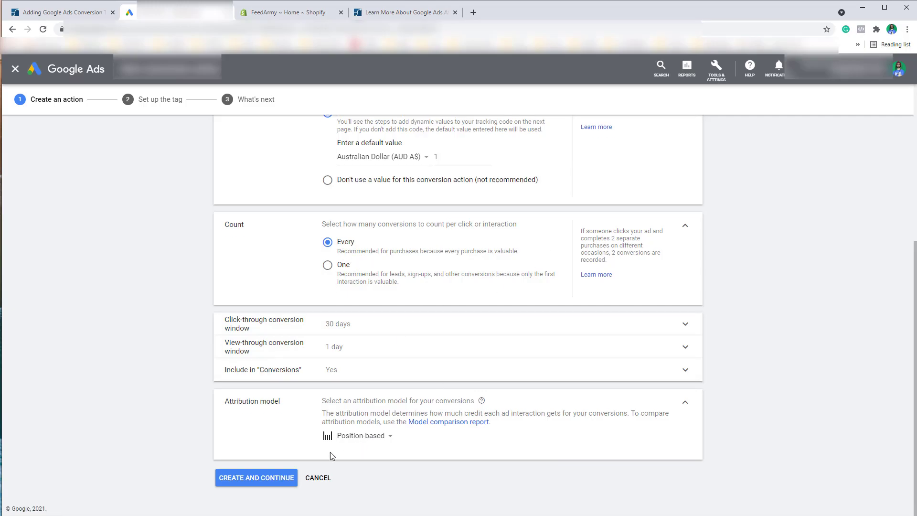
{"action": "left_click", "coordinate": [259, 479]}
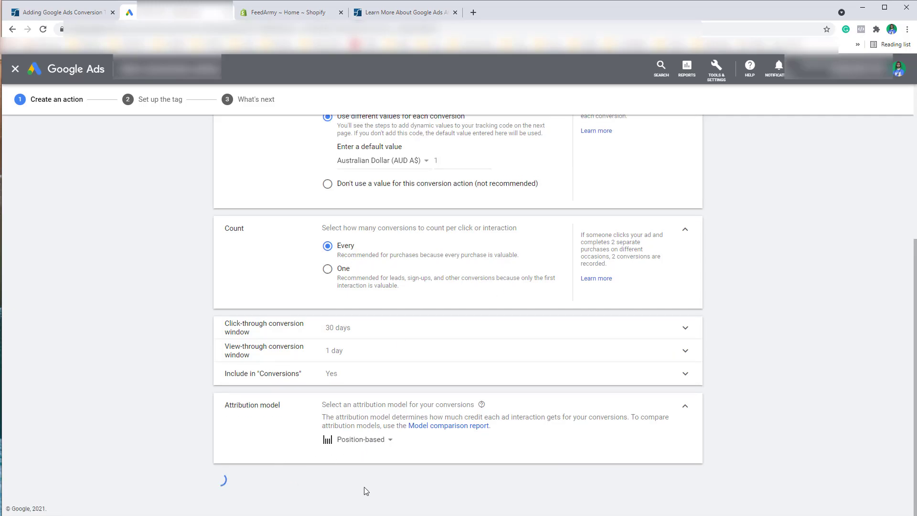
{"action": "key", "text": "F11"}
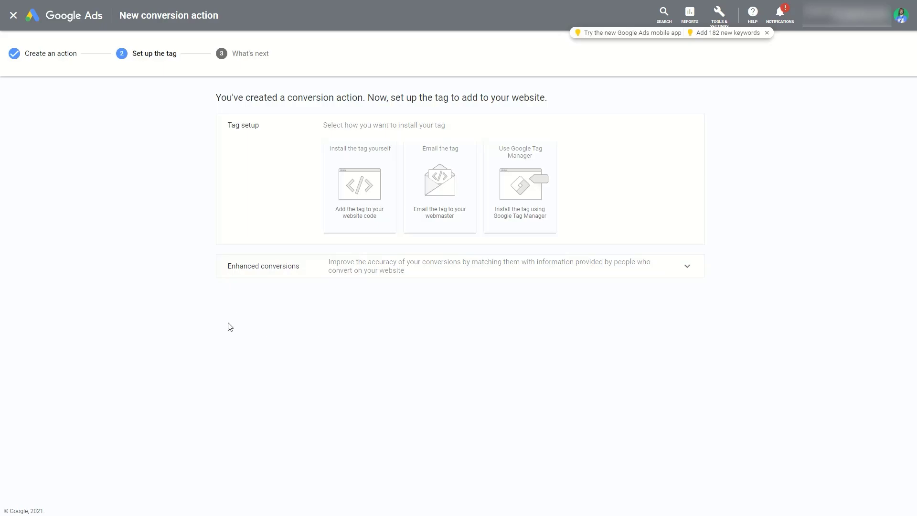
- Turn on enhanced conversions and check the pasted store URL for a Global site tag
{"action": "left_click", "coordinate": [298, 275]}
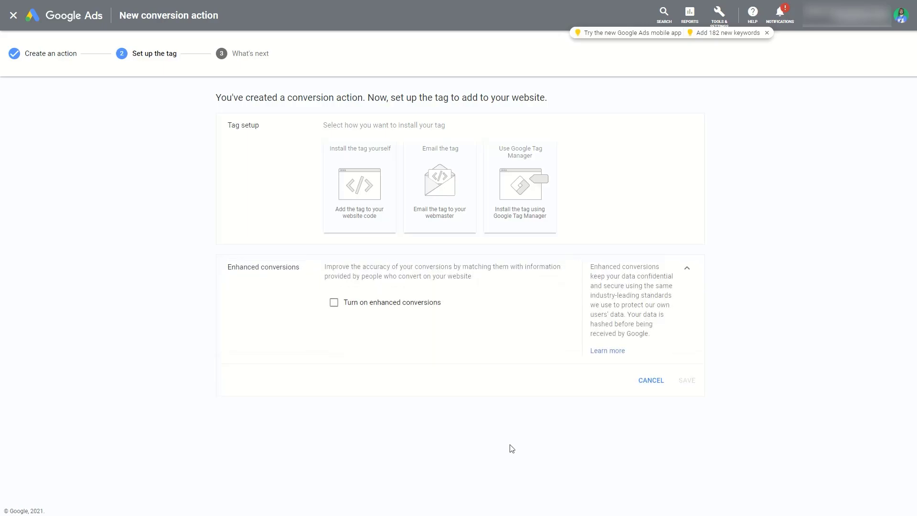
{"action": "left_click", "coordinate": [353, 307]}
{"action": "left_click", "coordinate": [406, 344]}
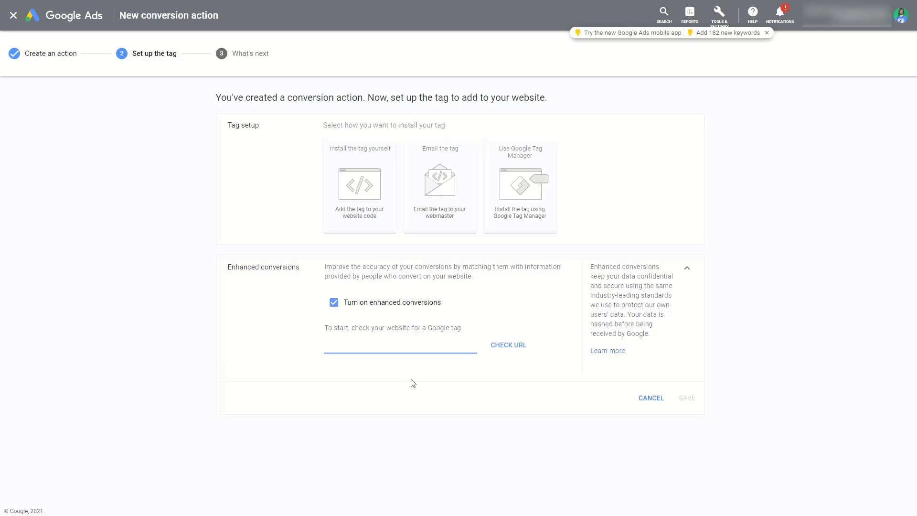
{"action": "type", "text": "https://kaveecage.net/"}
{"action": "left_click", "coordinate": [507, 354]}
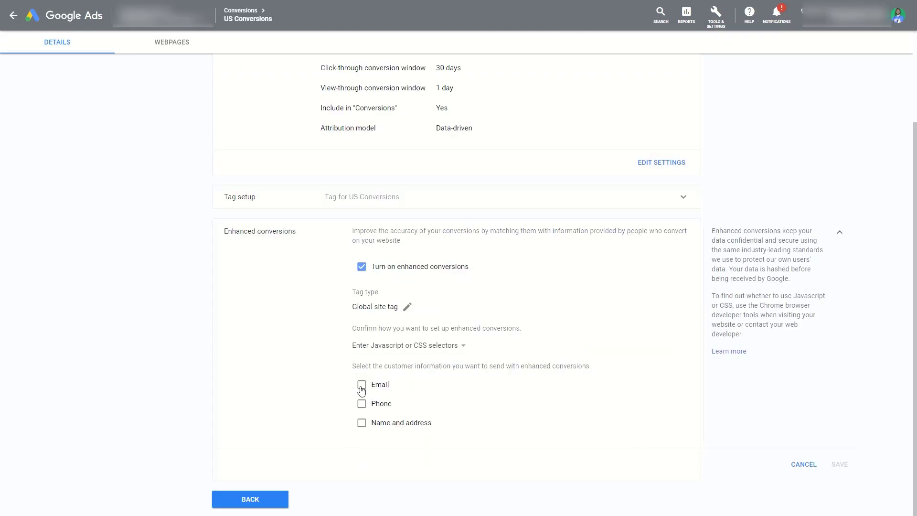
- Include customer Email in enhanced conversions, read via Javascript from enhanced_conversion_data.email
{"action": "left_click", "coordinate": [362, 387]}
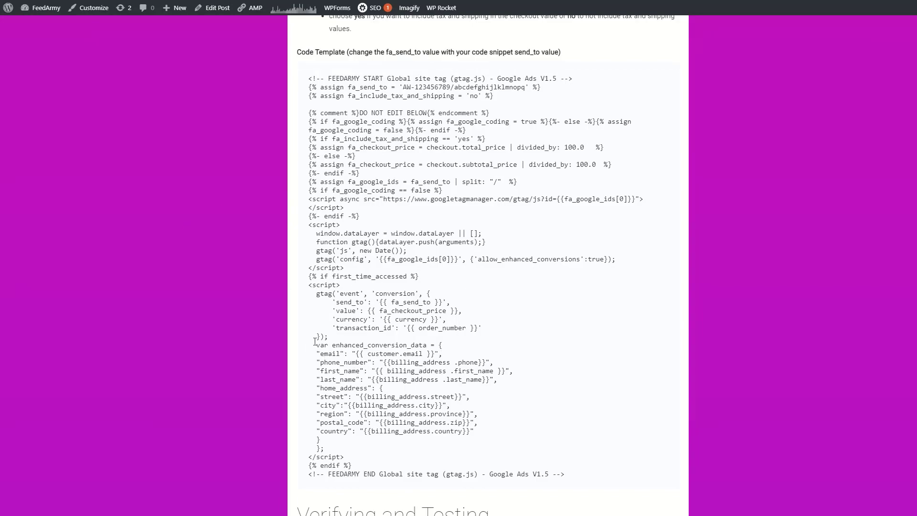
- Highlight the var enhanced_conversion_data line in the FeedArmy code template
{"action": "left_click_drag", "start_coordinate": [315, 343], "coordinate": [400, 345]}
{"action": "left_click", "coordinate": [393, 349]}
- Scroll up to the Javascript values list and highlight the email value
{"action": "scroll", "coordinate": [432, 300], "scroll_direction": "up", "scroll_amount": 9}
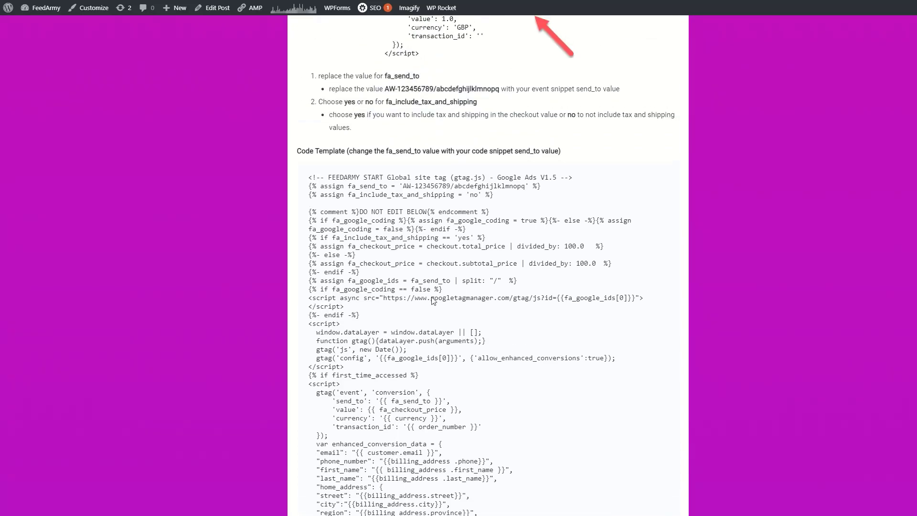
{"action": "scroll", "coordinate": [433, 299], "scroll_direction": "up", "scroll_amount": 16}
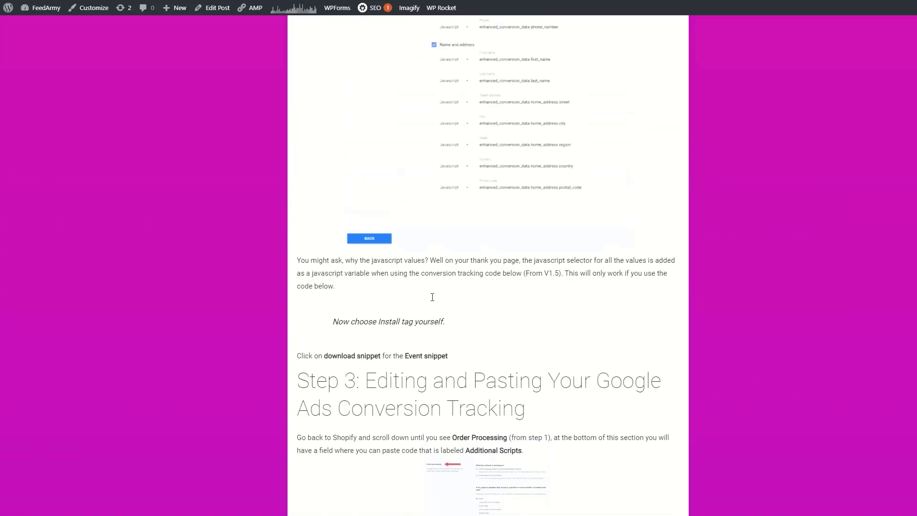
{"action": "scroll", "coordinate": [433, 299], "scroll_direction": "up", "scroll_amount": 2}
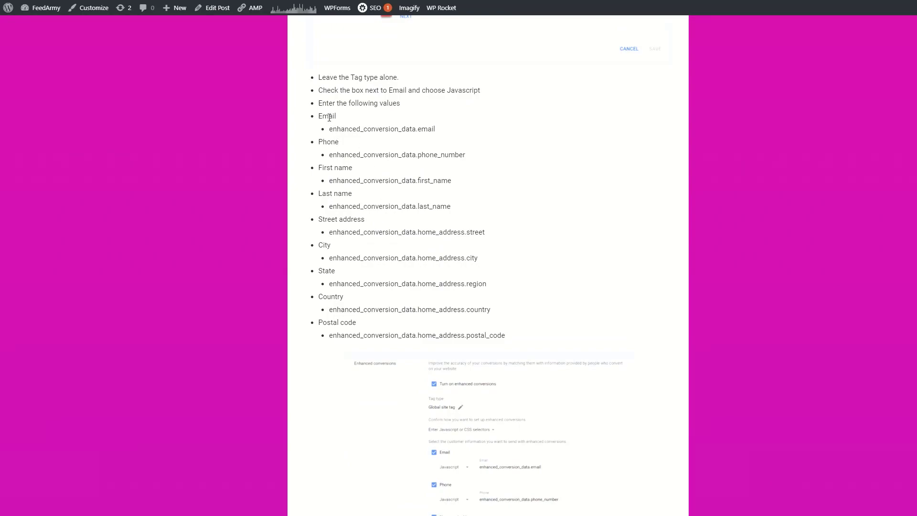
{"action": "left_click_drag", "start_coordinate": [330, 130], "coordinate": [444, 134]}
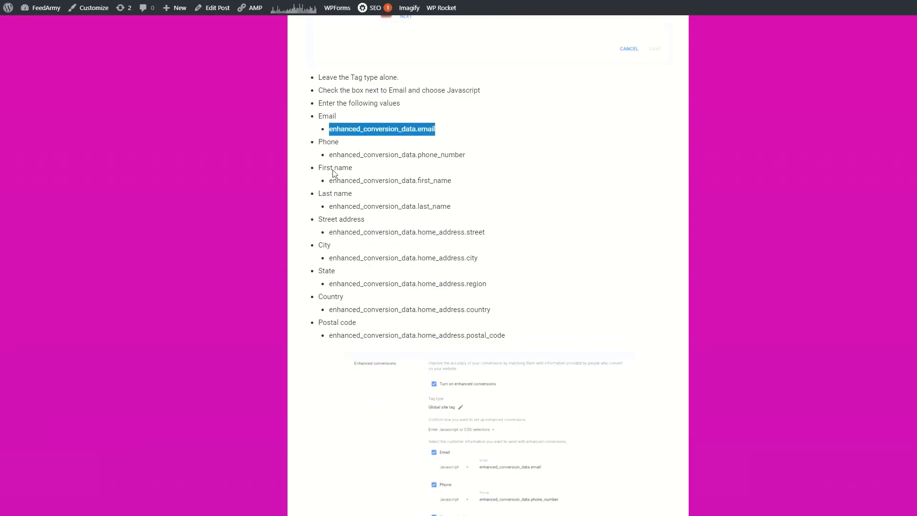
{"action": "left_click", "coordinate": [361, 233]}
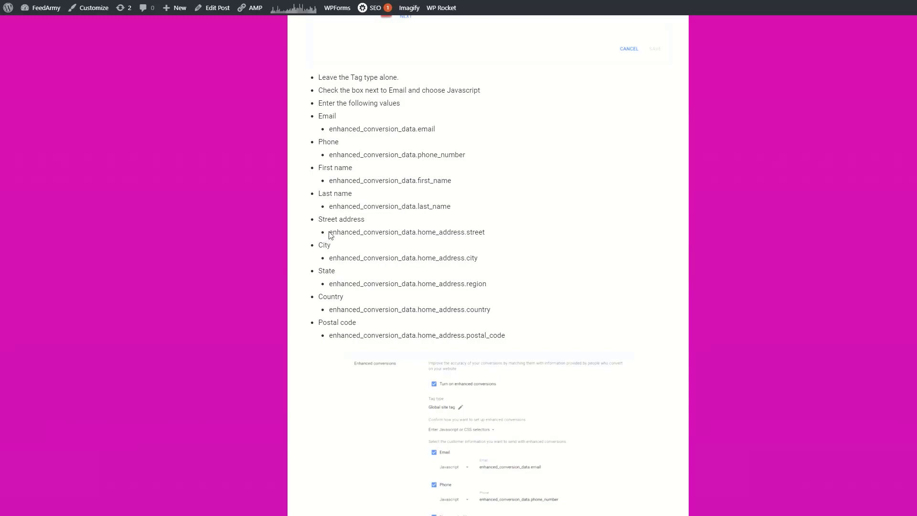
- Highlight the street address value, then the whole list of field values
{"action": "left_click_drag", "start_coordinate": [329, 232], "coordinate": [485, 233]}
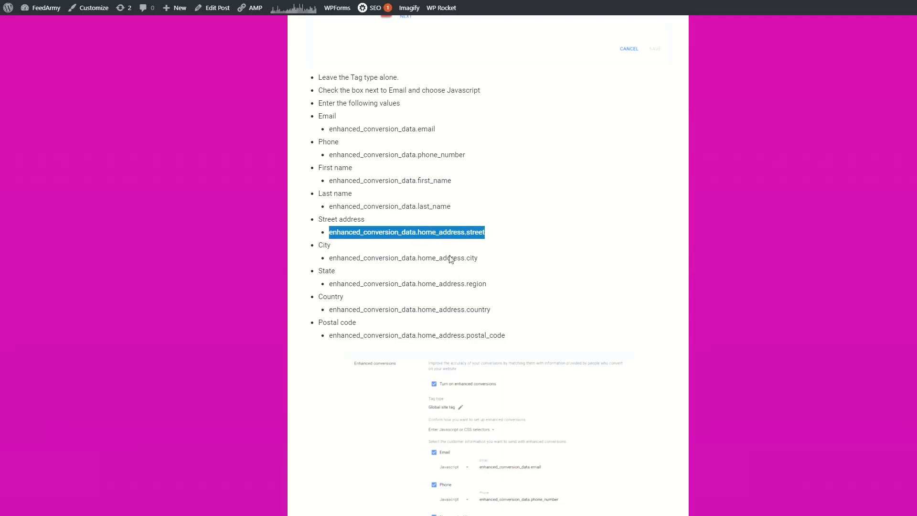
{"action": "left_click", "coordinate": [508, 354]}
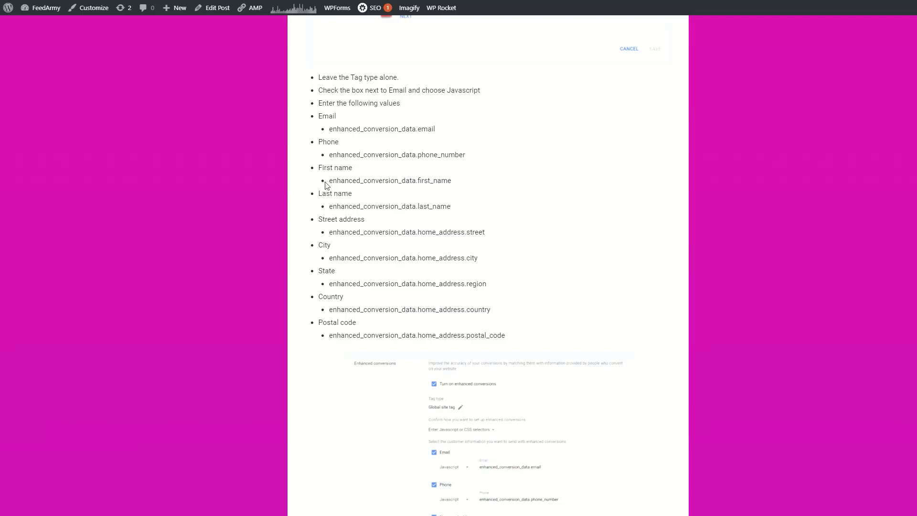
{"action": "left_click_drag", "start_coordinate": [506, 338], "coordinate": [329, 128]}
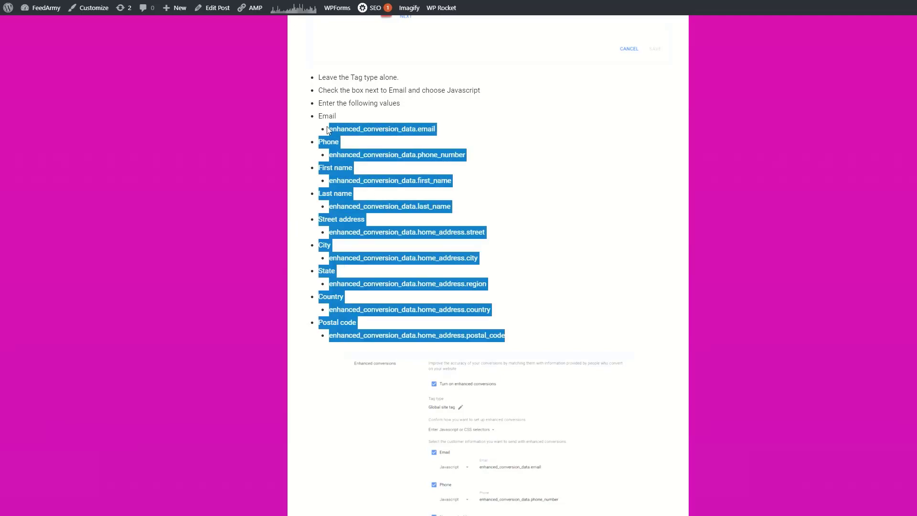
{"action": "left_click", "coordinate": [447, 219]}
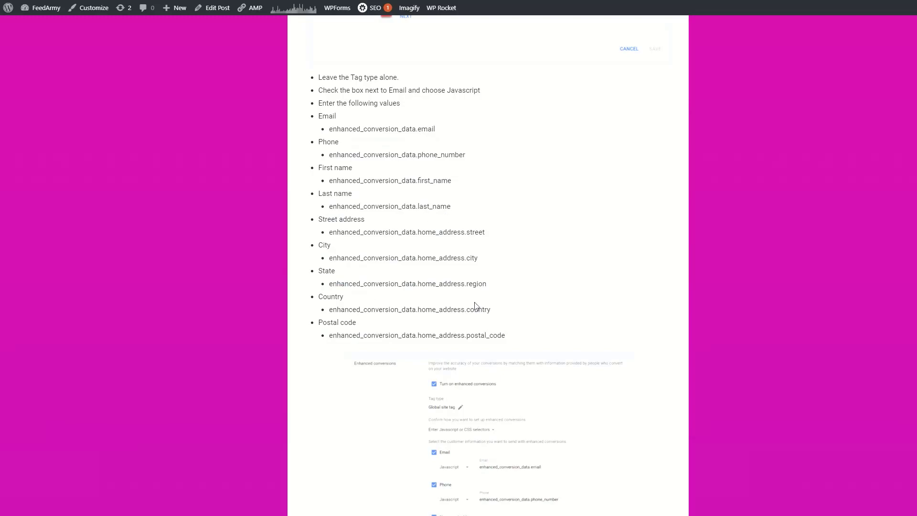
{"action": "scroll", "coordinate": [475, 305], "scroll_direction": "down", "scroll_amount": 4}
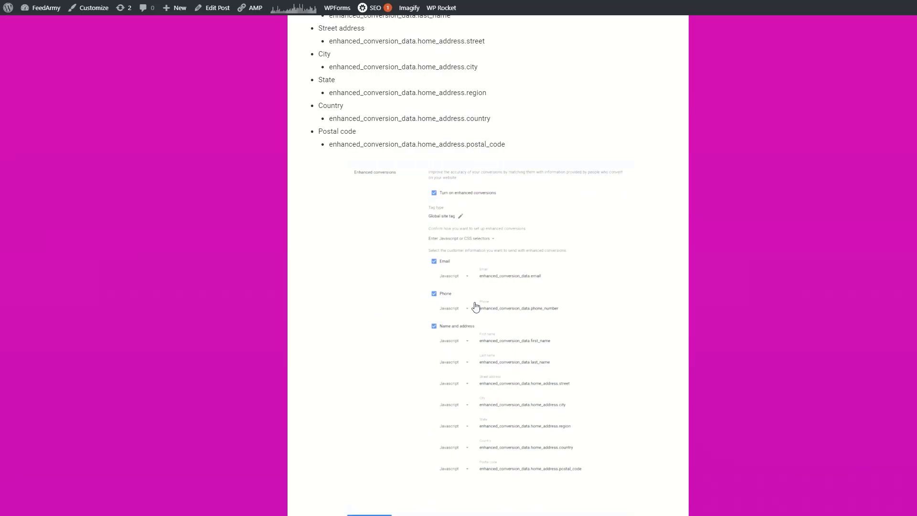
{"action": "scroll", "coordinate": [476, 306], "scroll_direction": "up", "scroll_amount": 2}
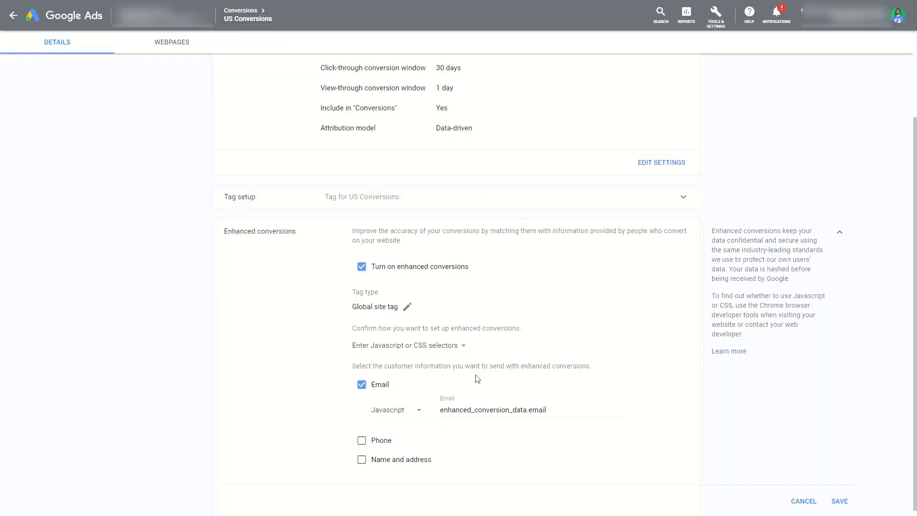
- Also send phone, name and address, each filled from its enhanced_conversion_data Javascript value
{"action": "left_click", "coordinate": [362, 440]}
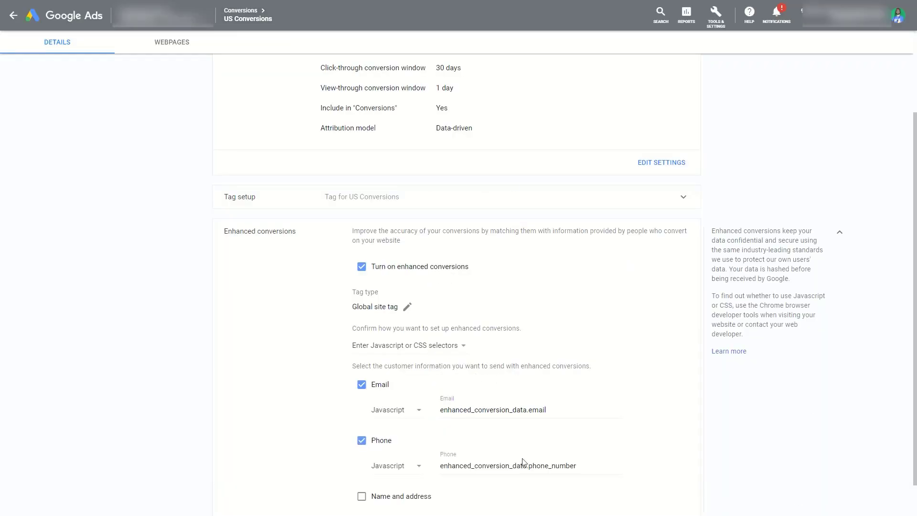
{"action": "scroll", "coordinate": [522, 462], "scroll_direction": "down", "scroll_amount": 2}
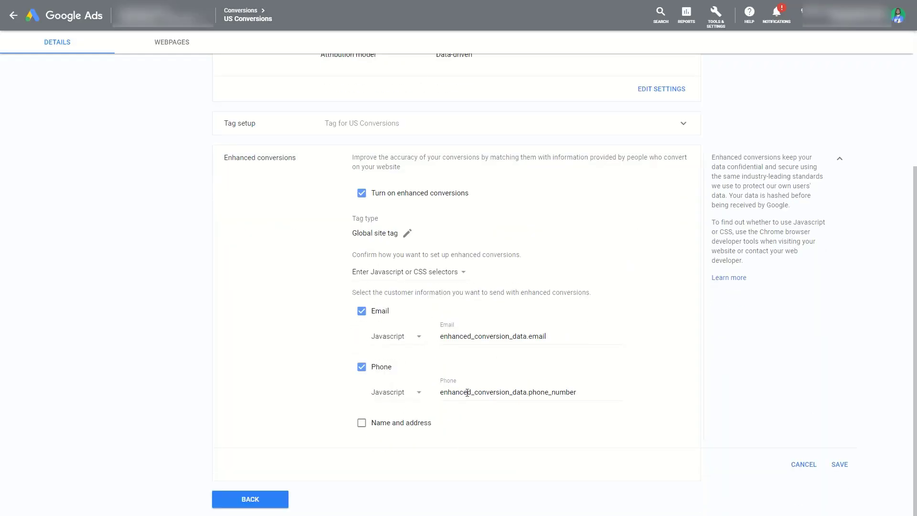
{"action": "left_click", "coordinate": [362, 423]}
{"action": "scroll", "coordinate": [495, 308], "scroll_direction": "down", "scroll_amount": 3}
{"action": "scroll", "coordinate": [495, 308], "scroll_direction": "down", "scroll_amount": 2}
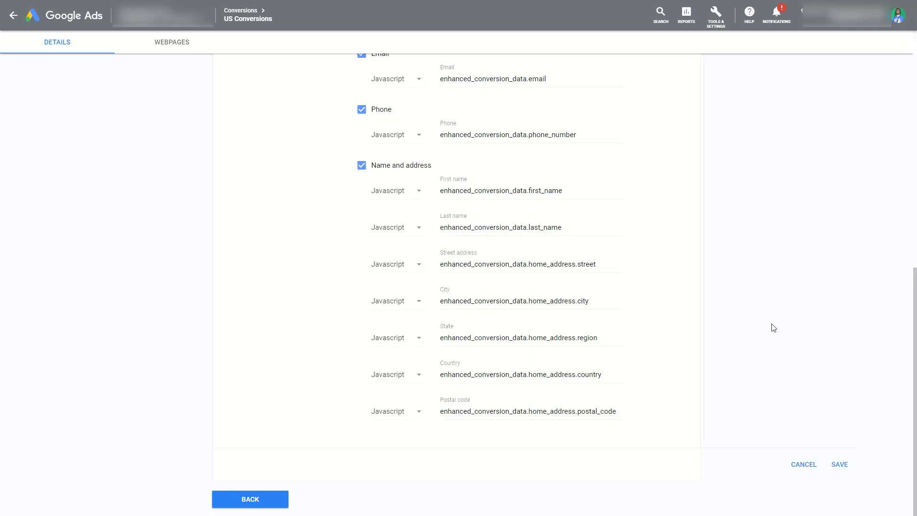
{"action": "scroll", "coordinate": [696, 283], "scroll_direction": "up", "scroll_amount": 4}
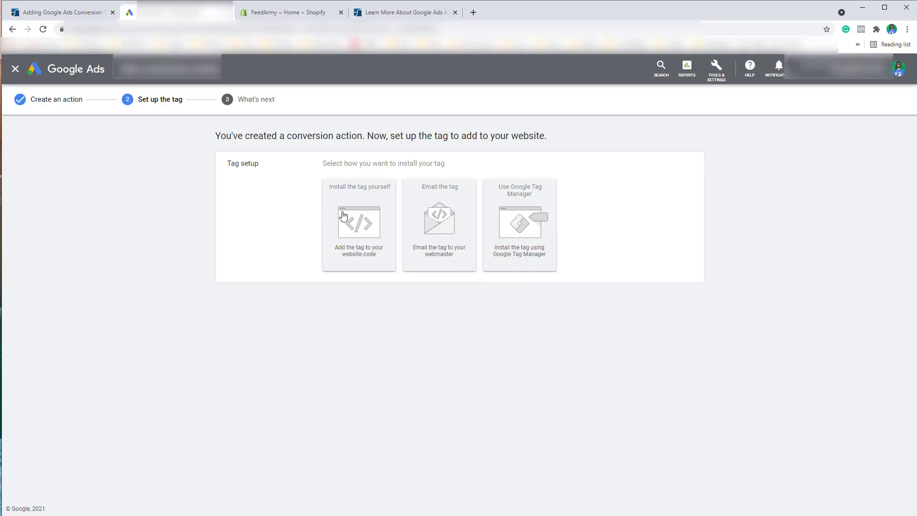
- Choose to install the Google Ads tag yourself
{"action": "left_click", "coordinate": [357, 216]}
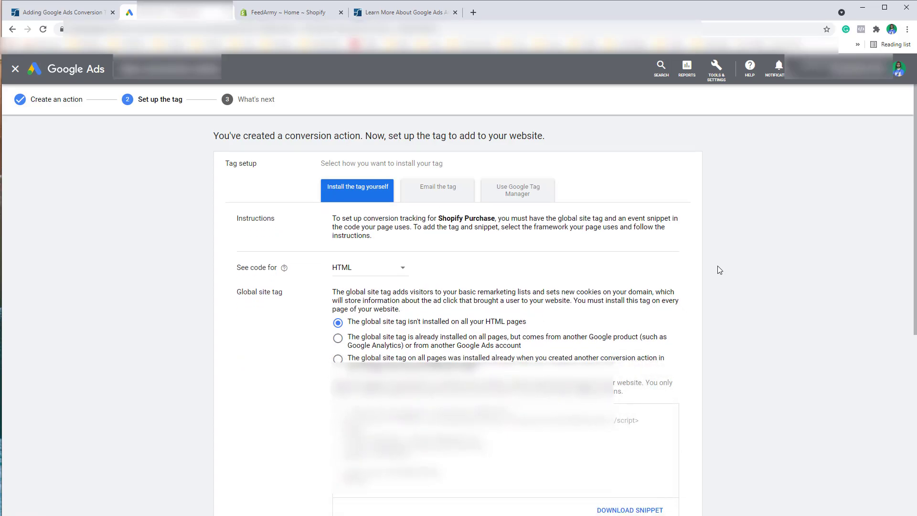
{"action": "scroll", "coordinate": [720, 270], "scroll_direction": "down", "scroll_amount": 2}
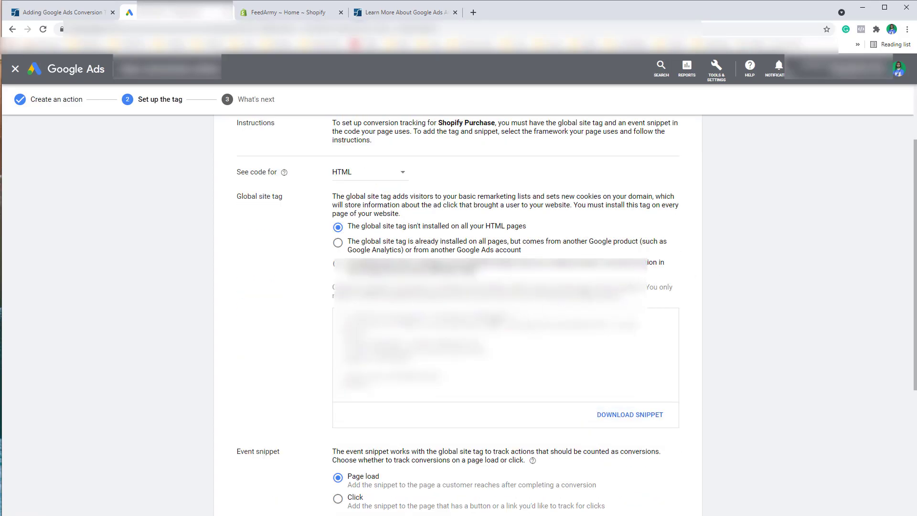
{"action": "scroll", "coordinate": [486, 362], "scroll_direction": "down", "scroll_amount": 5}
- Download the Shopify Purchase event snippet as a .txt file and open it in Notepad
{"action": "left_click", "coordinate": [472, 393]}
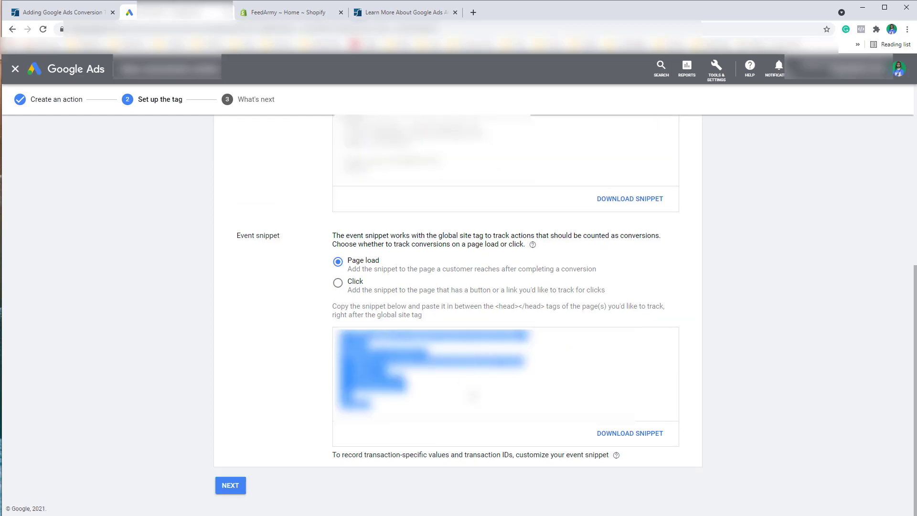
{"action": "left_click", "coordinate": [780, 402]}
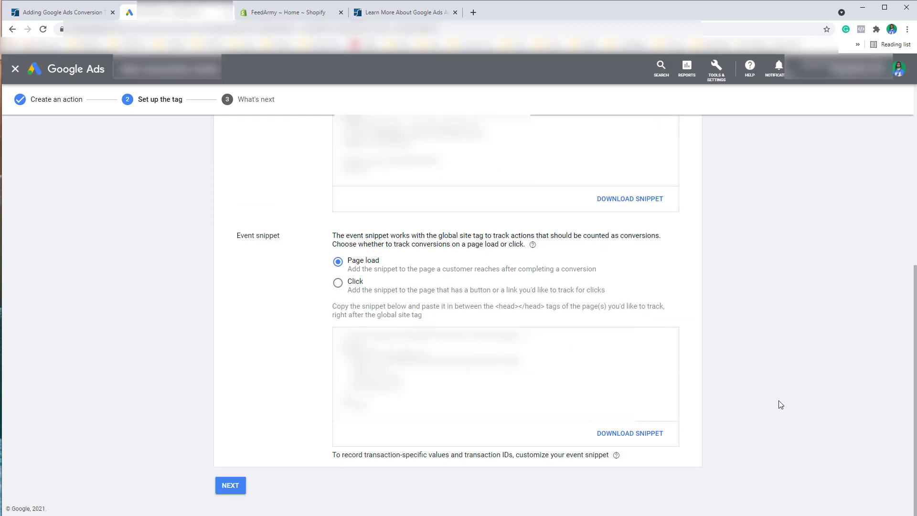
{"action": "left_click", "coordinate": [625, 436]}
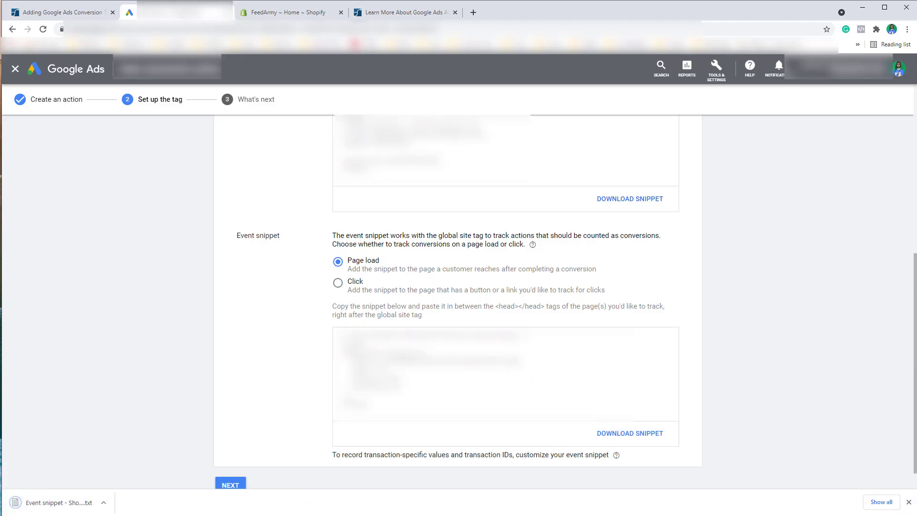
{"action": "left_click", "coordinate": [46, 505]}
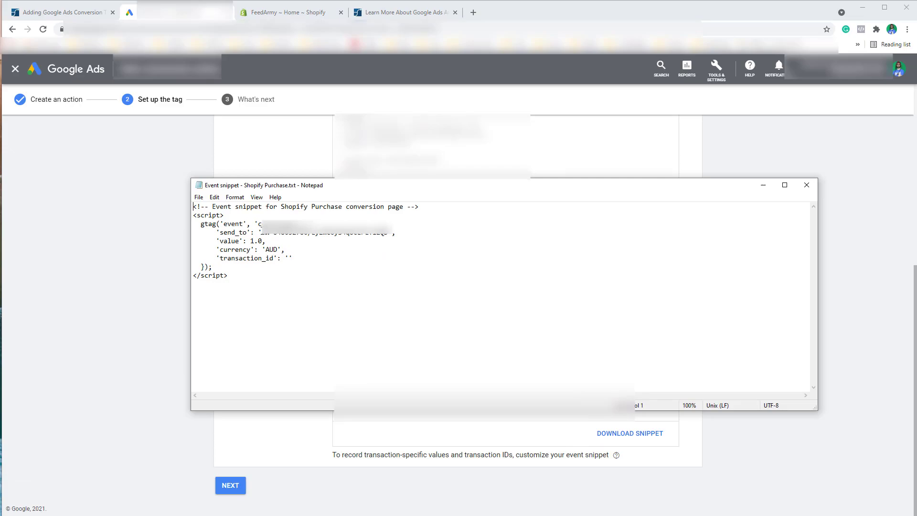
- Select the snippet's send_to conversion ID in Notepad and move that window aside
{"action": "left_click_drag", "start_coordinate": [262, 233], "coordinate": [388, 233]}
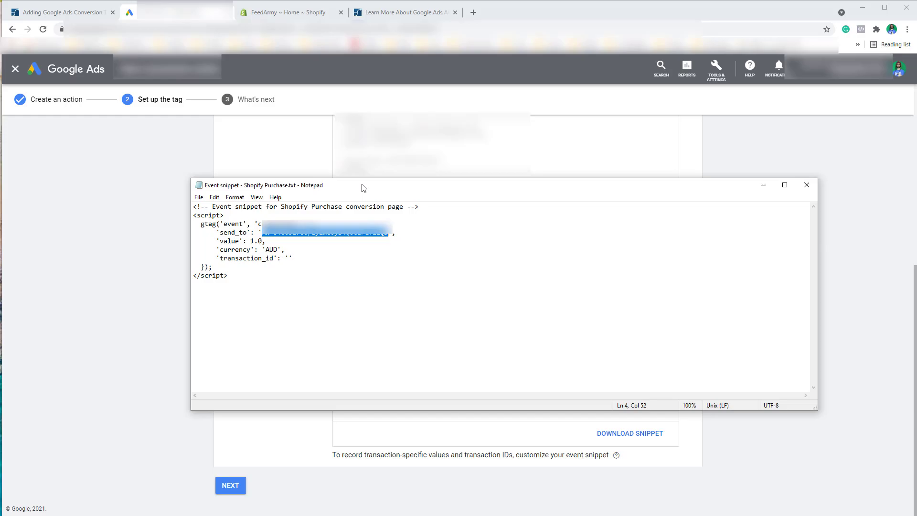
{"action": "left_click_drag", "start_coordinate": [361, 188], "coordinate": [425, 168]}
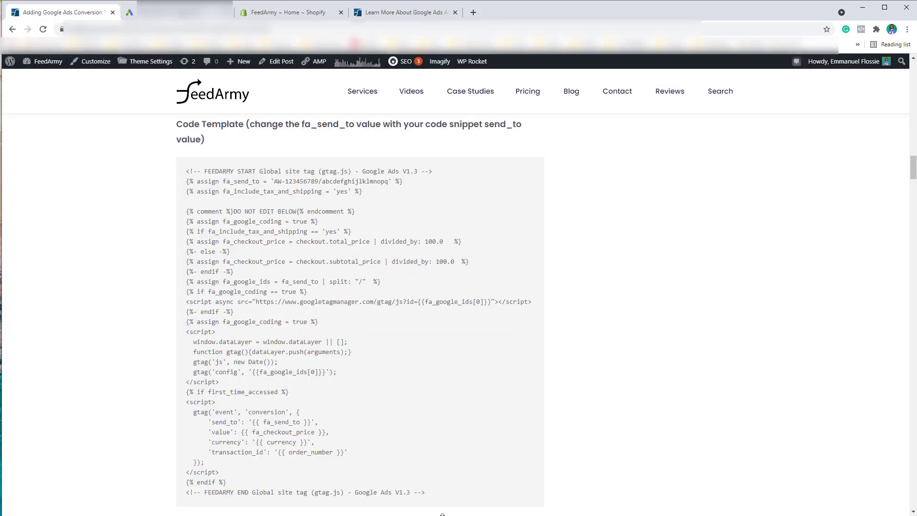
- Copy the FeedArmy code template into a new, enlarged Notepad document
{"action": "left_click_drag", "start_coordinate": [426, 492], "coordinate": [182, 165]}
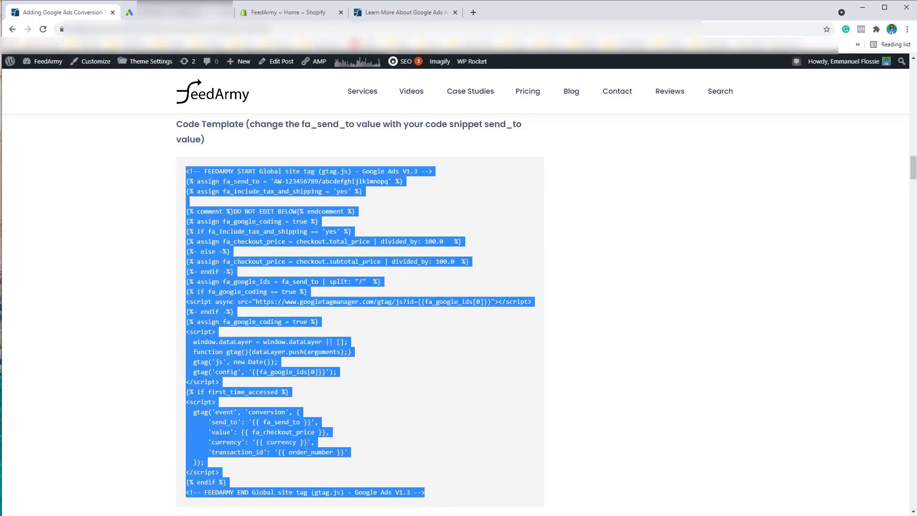
{"action": "key", "text": "alt+Tab"}
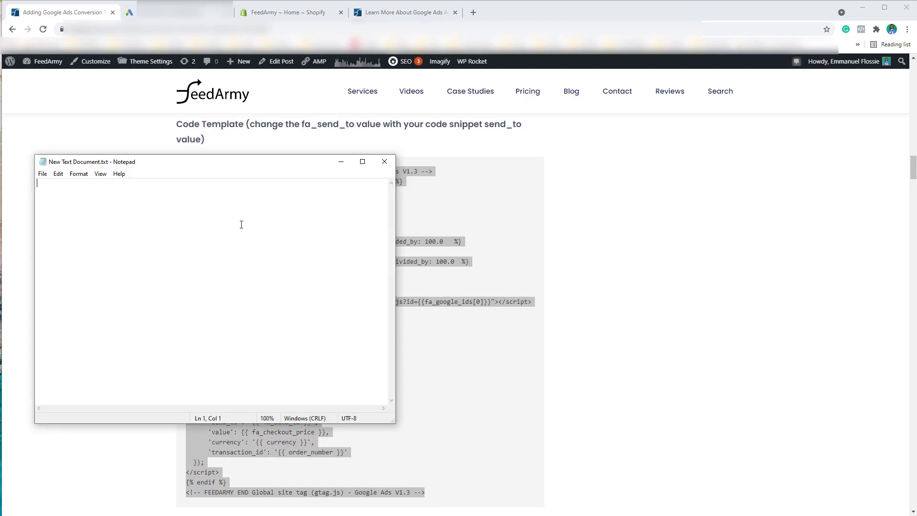
{"action": "type", "text": "<!-- FEEDARMY START Global site tag (gtag.js) - Google Ads V1.3 --> {% assign fa_send_to = 'AW-123456789/abcdefghijklmnopq' %} {% assign fa_include_tax_and_shipping = 'yes' %}  {% comment %}DO NOT EDIT BELOW{% endcomment %} {% assign fa_google_coding = true %} {% if fa_include_tax_and_shipping == 'yes' %} {% assign fa_checkout_price = checkout.total_price | divided_by: 100.0   %} {%- else -%} {% assign fa_checkout_price = checkout.subtotal_price | divided_by: 100.0  %} {%- endif -%} {% assign fa_google_ids = fa_send_to | split: \"/\"  %} {% if fa_google_coding == true %} <script async src=\"https://www.googletagmanager.com/gtag/js?id={{fa_google_ids[0]}}\"></script> {%- endif -%} {% assign fa_google_coding = true %} <script>   window.dataLayer = window.dataLayer || [];   function gtag(){dataLayer.push(arguments);}   gtag('js', new Date());   gtag('config', '{{fa_google_ids[0]}}'); </script> {% if first_time_accessed %} <script>   gtag('event', 'conversion', {       'send_to': '{{ fa_send_to }}',       'value': {{ fa_checkout_price }},       'currency': '{{ currency }}',       'transaction_id': '{{ order_number }}'   }); </script> {% endif %} <!-- FEEDARMY END Global site tag (gtag.js) - Google Ads V1.3 -->"}
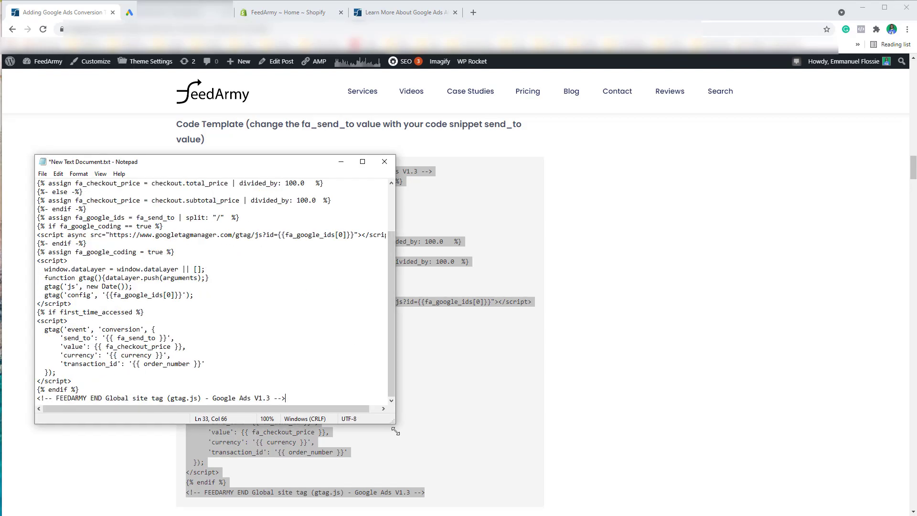
{"action": "left_click_drag", "start_coordinate": [395, 422], "coordinate": [454, 479]}
{"action": "scroll", "coordinate": [296, 324], "scroll_direction": "up", "scroll_amount": 1}
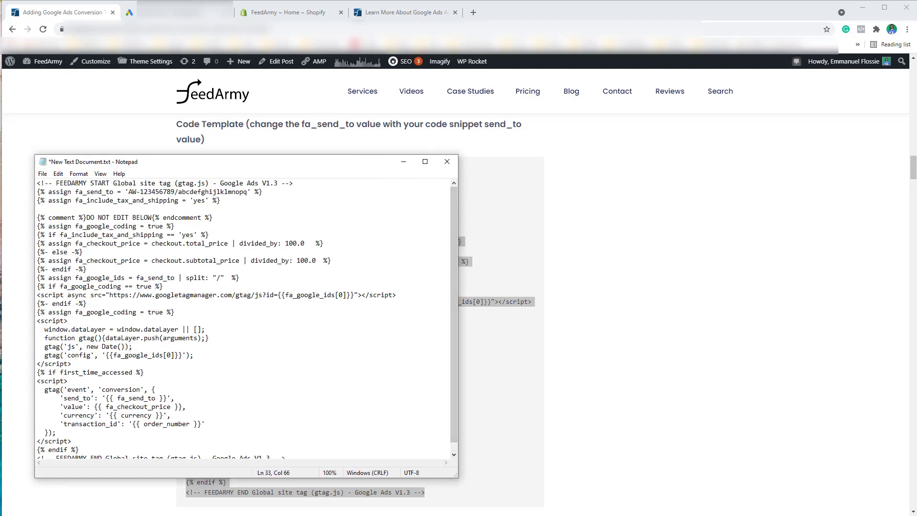
- Replace the AW-123456789/abcdefghijklmnopq placeholder with the real send_to ID and select the whole script
{"action": "left_click_drag", "start_coordinate": [249, 191], "coordinate": [128, 192]}
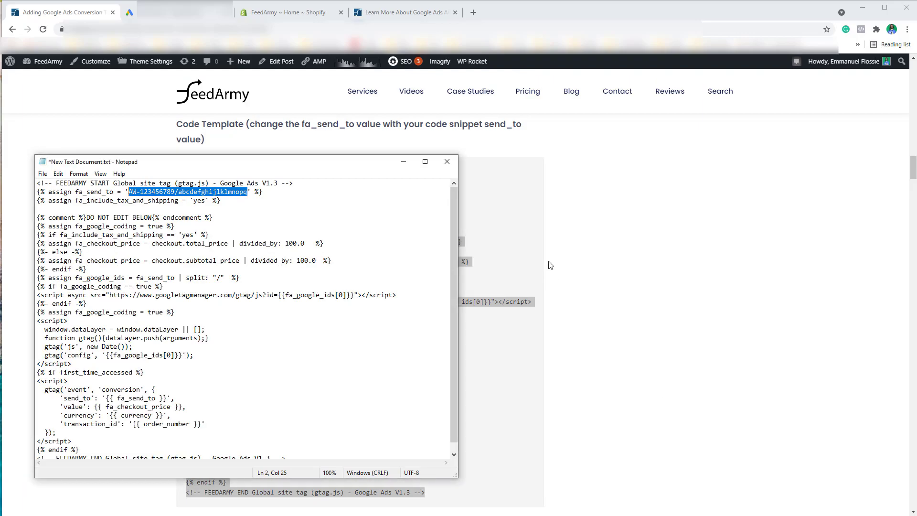
{"action": "key", "text": "alt+Tab"}
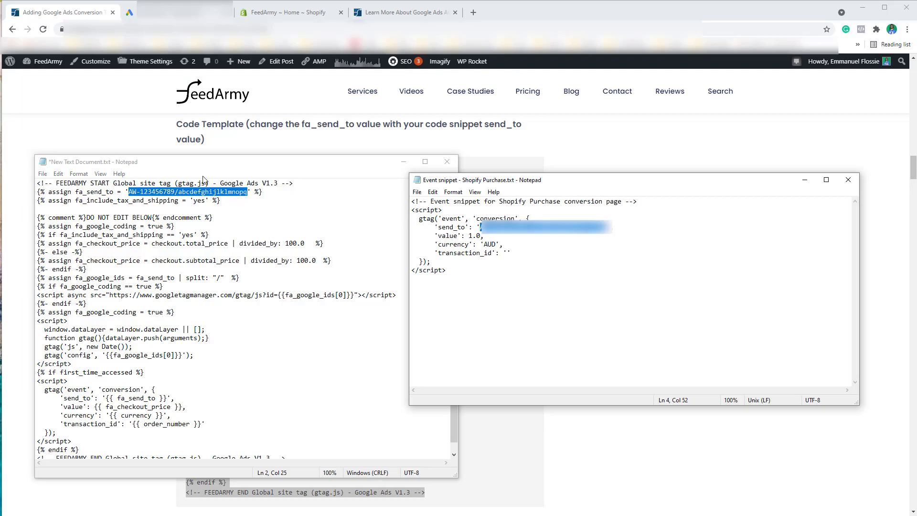
{"action": "key", "text": "alt+Tab"}
{"action": "key", "text": "ctrl+v"}
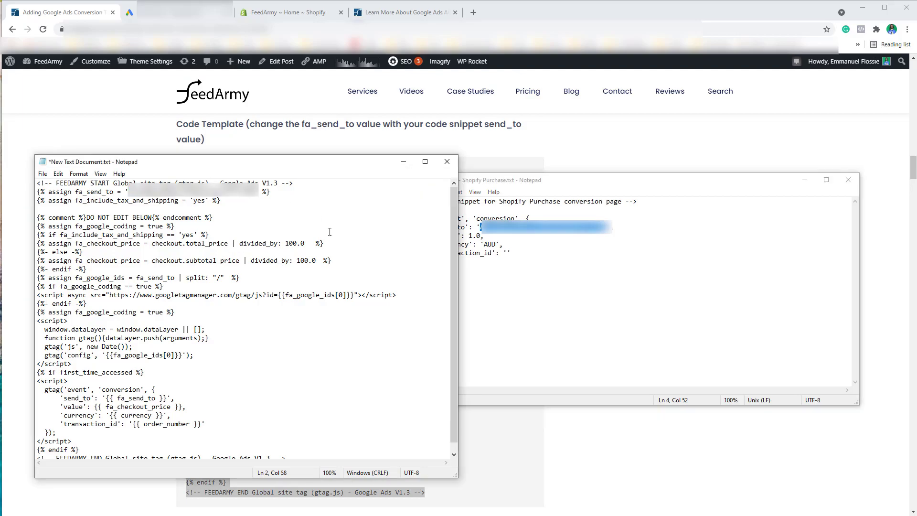
{"action": "key", "text": "ctrl+a"}
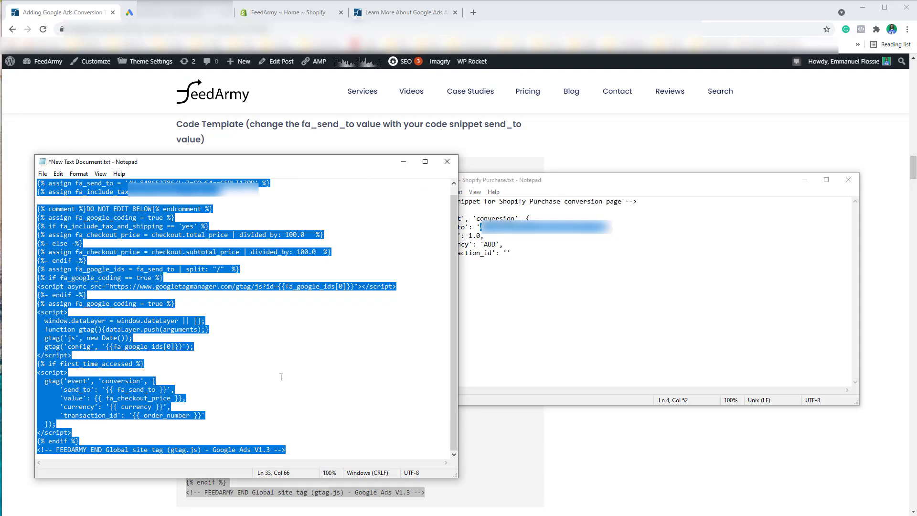
- Go to Shopify Settings > Checkout and locate the Additional scripts field
{"action": "left_click", "coordinate": [296, 17]}
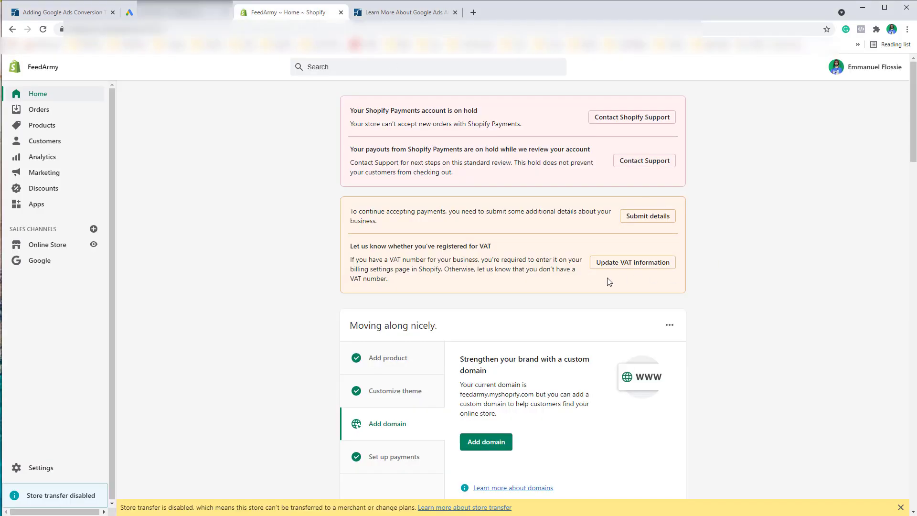
{"action": "left_click", "coordinate": [48, 469]}
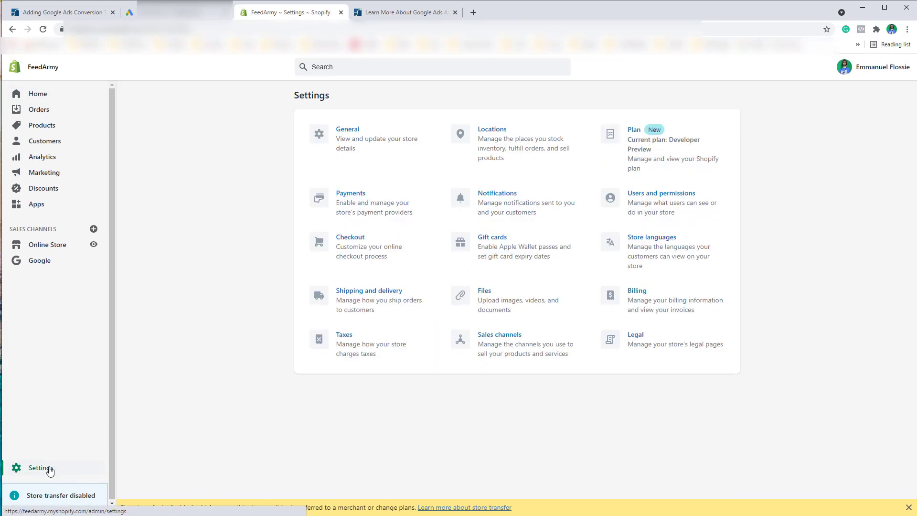
{"action": "left_click", "coordinate": [389, 248]}
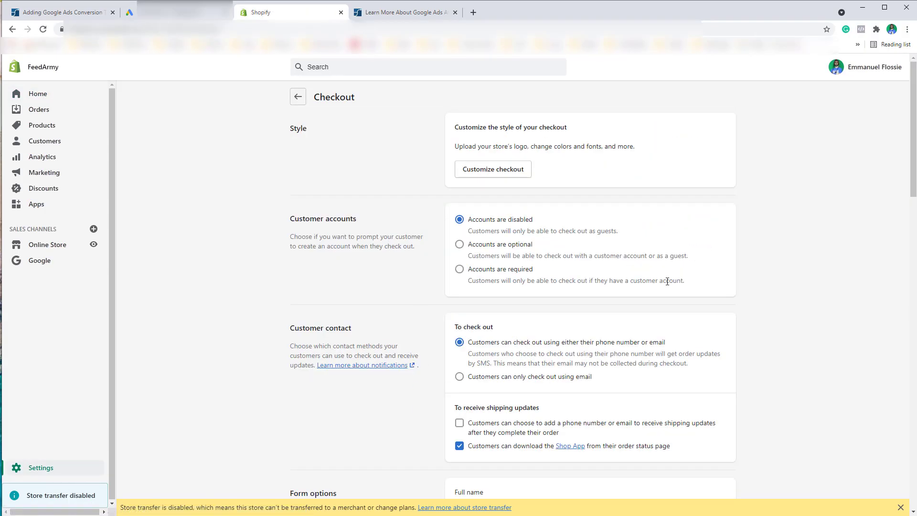
{"action": "scroll", "coordinate": [668, 282], "scroll_direction": "down", "scroll_amount": 13}
{"action": "scroll", "coordinate": [667, 285], "scroll_direction": "down", "scroll_amount": 5}
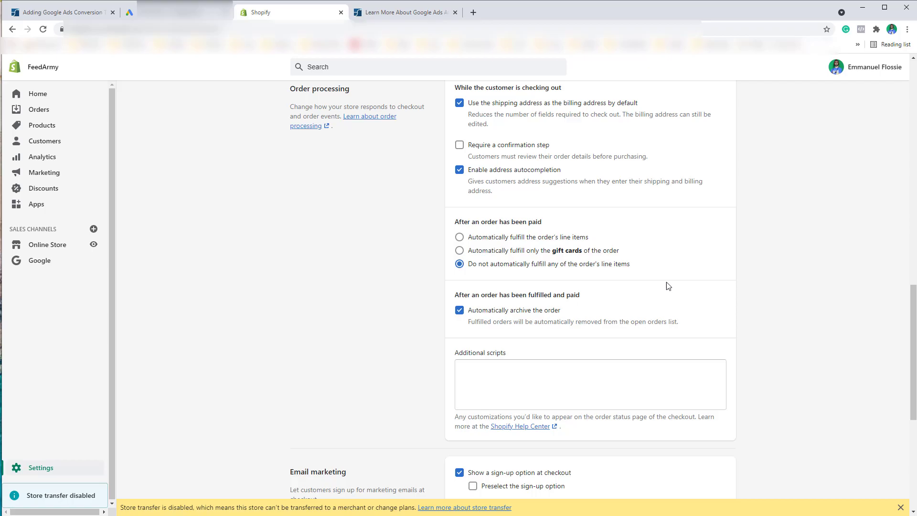
{"action": "scroll", "coordinate": [667, 286], "scroll_direction": "up", "scroll_amount": 3}
{"action": "left_click_drag", "start_coordinate": [360, 89], "coordinate": [295, 89]}
{"action": "left_click", "coordinate": [313, 321]}
- Paste the edited tracking script into Additional scripts and save the checkout settings
{"action": "left_click", "coordinate": [549, 380]}
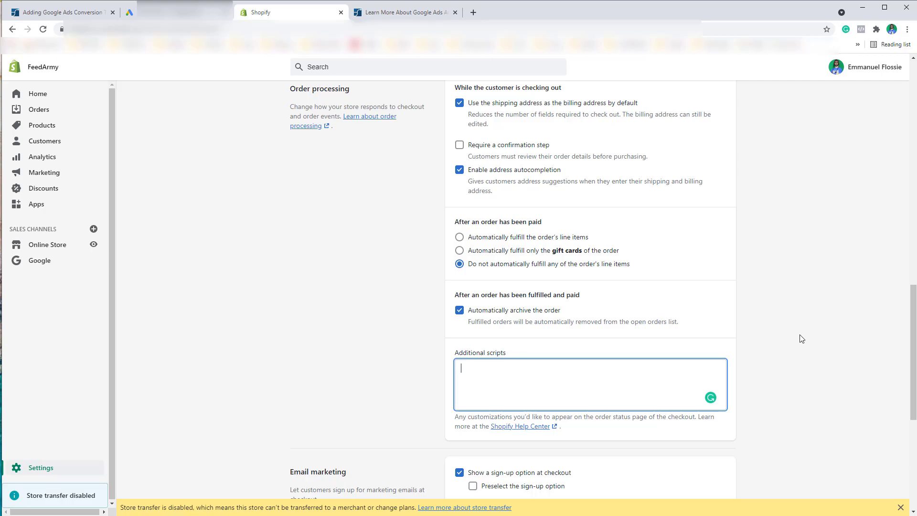
{"action": "key", "text": "ctrl+v"}
{"action": "scroll", "coordinate": [793, 349], "scroll_direction": "down", "scroll_amount": 4}
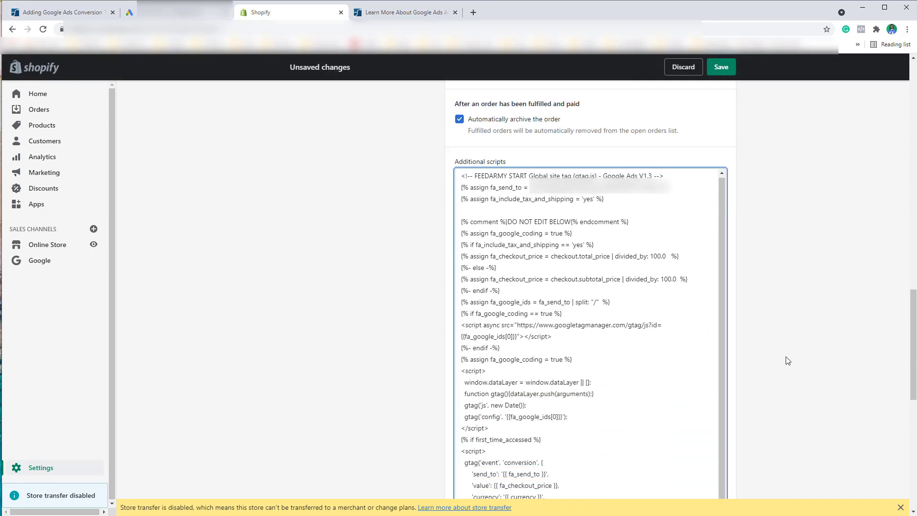
{"action": "scroll", "coordinate": [791, 171], "scroll_direction": "down", "scroll_amount": 3}
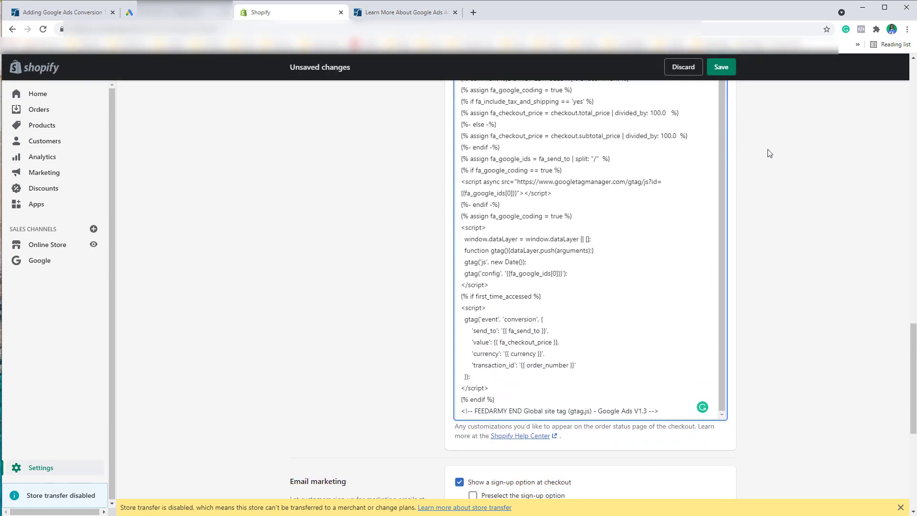
{"action": "left_click", "coordinate": [721, 67]}
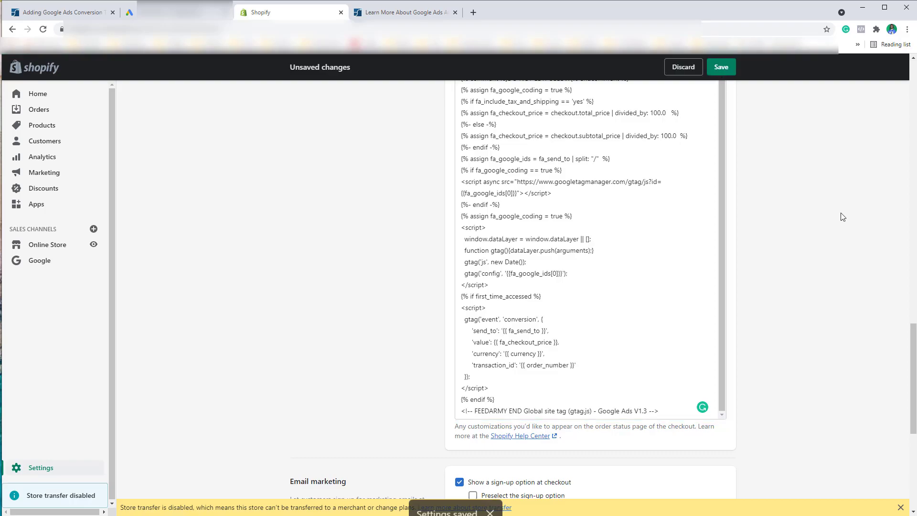
{"action": "key", "text": "ctrl+shift+Tab"}
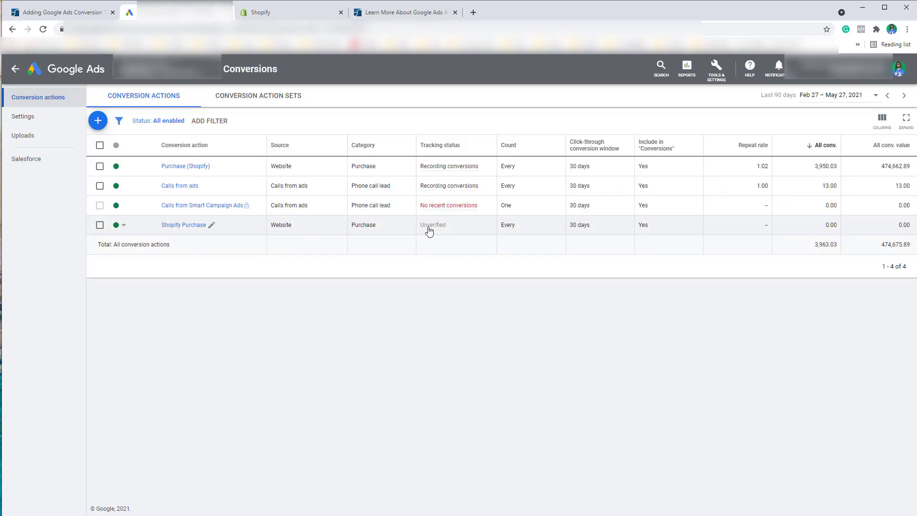
- Review the new Shopify Purchase row: Website purchase action, tracking status Unverified
{"action": "mouse_move", "coordinate": [469, 173]}
{"action": "mouse_move", "coordinate": [447, 211]}
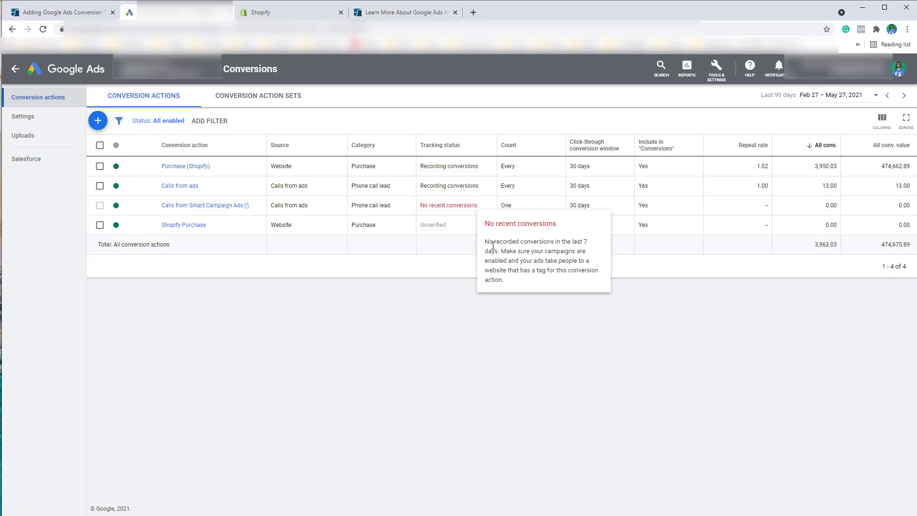